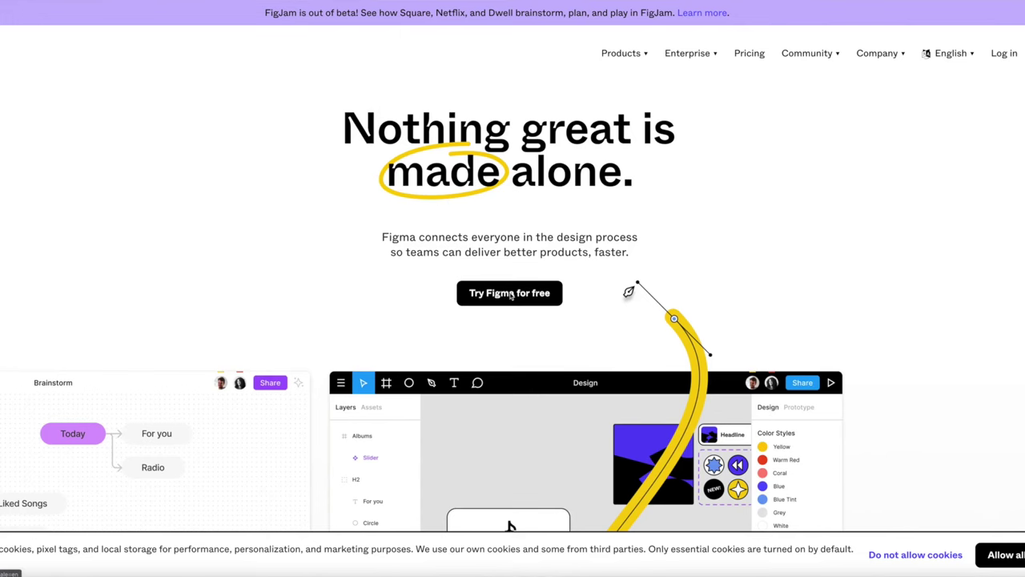
Start the free Figma sign-up from the homepage.
click(509, 293)
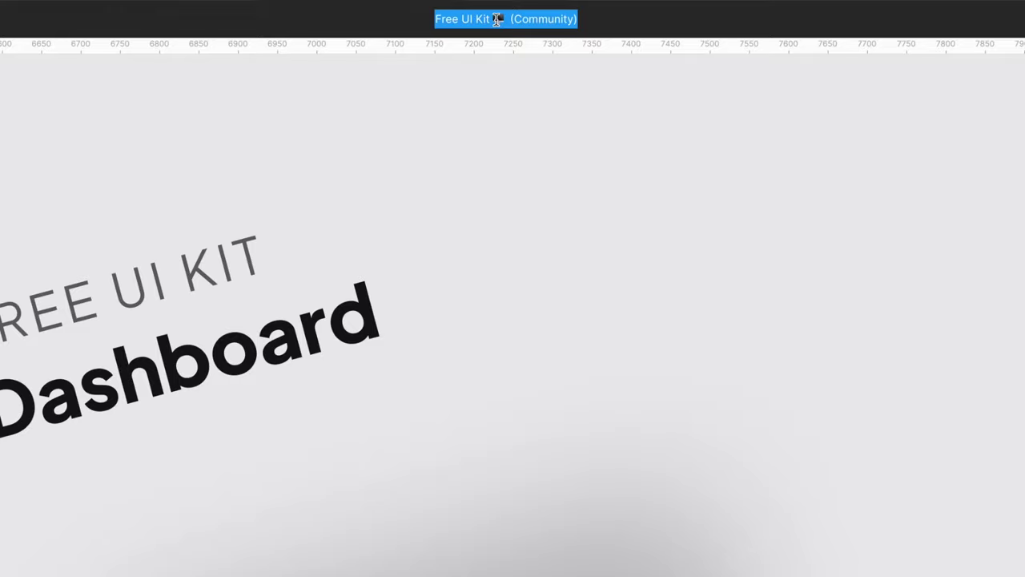
Begin retitling the duplicated Free UI Kit file with 'MY D'.
text(M)
text(Y D)
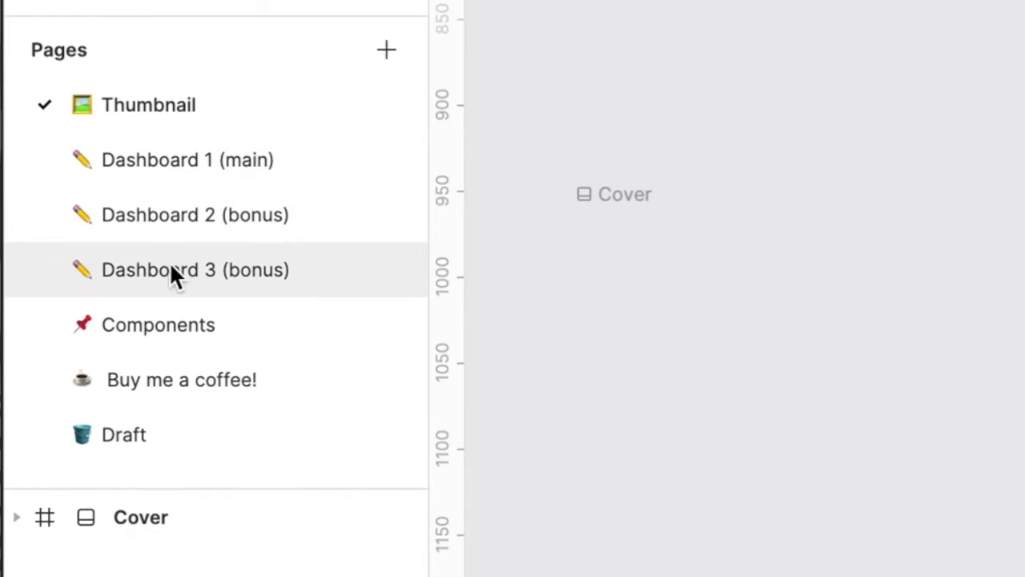
Open the Dashboard 3 (bonus) page and delete its green BOOK logo.
click(173, 268)
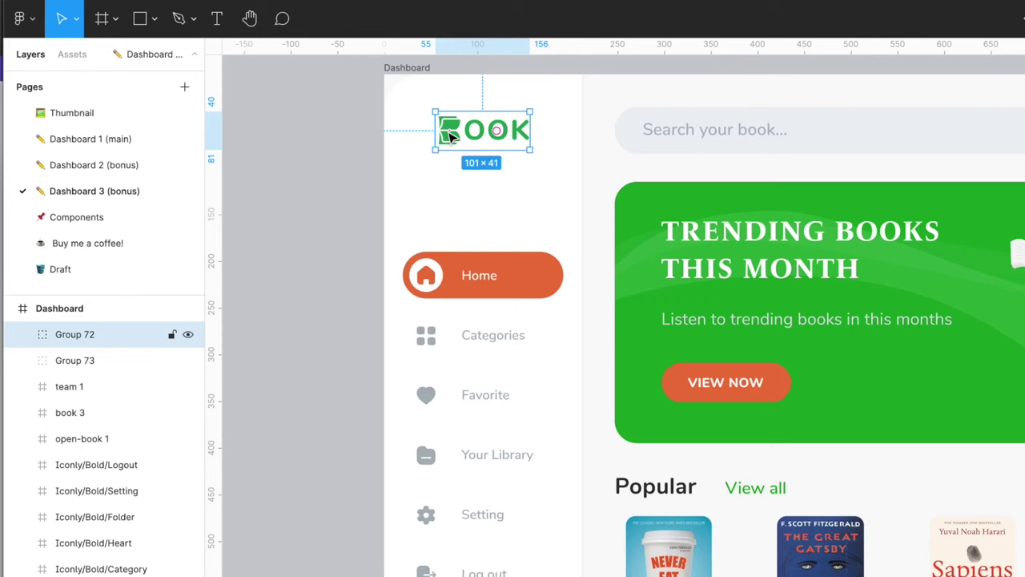
key(Delete)
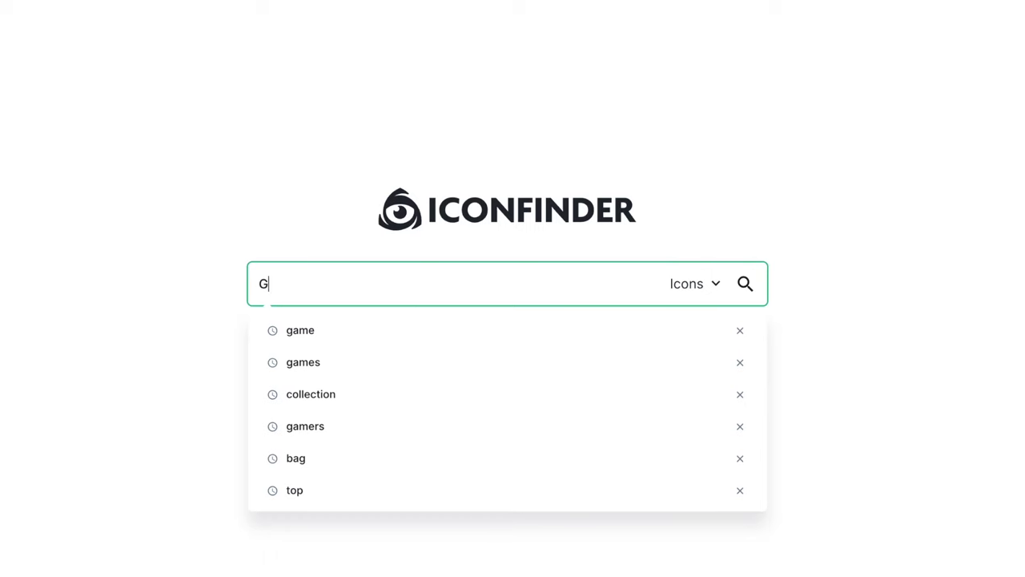
Search Iconfinder for 'game', keep no-link-back icons, and open the first controller icon.
key(Return)
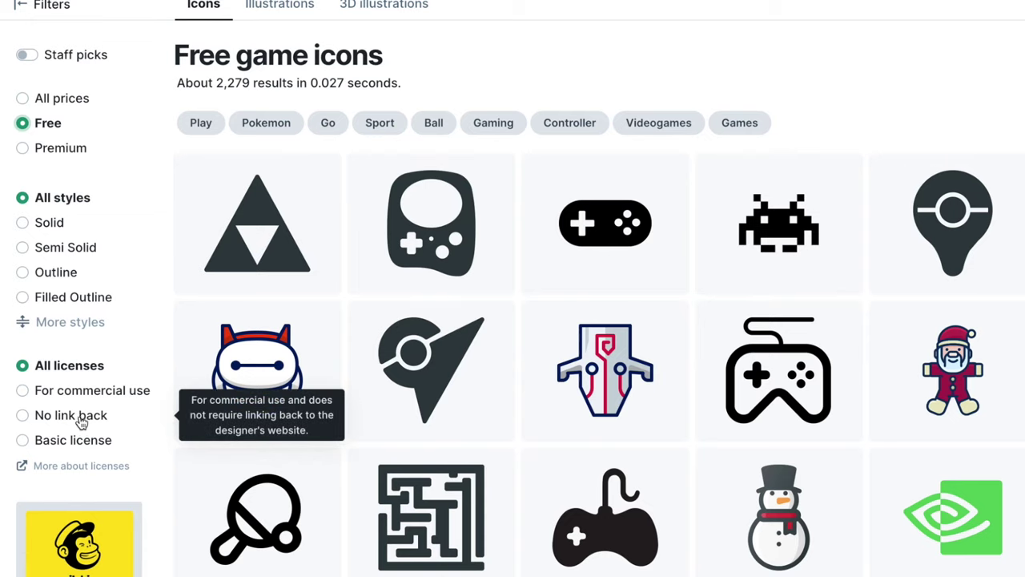
click(82, 423)
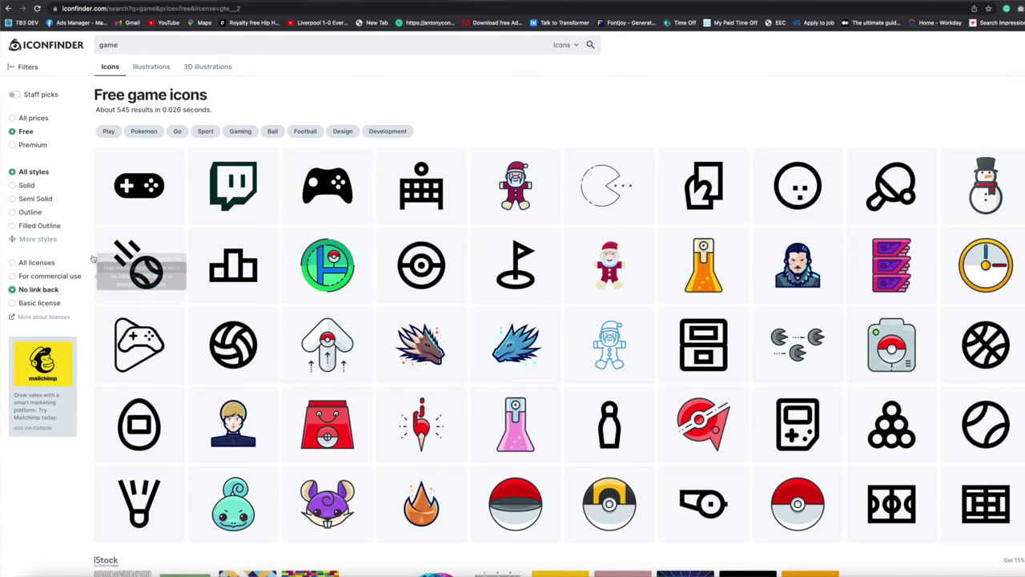
click(134, 189)
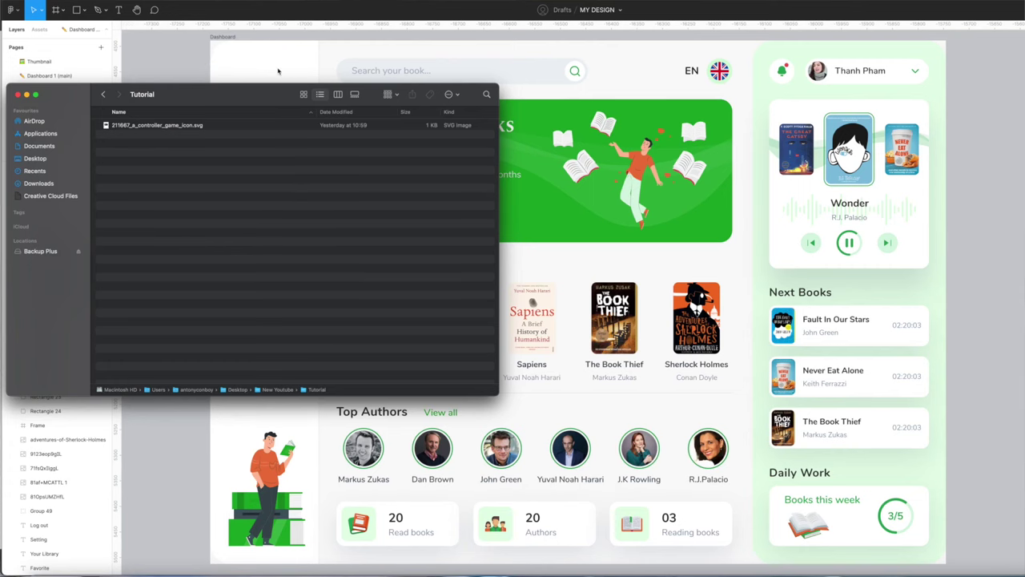
Drop the controller SVG onto the canvas, shrink it, and move it into the sidebar logo spot.
drag(278, 71, 435, 206)
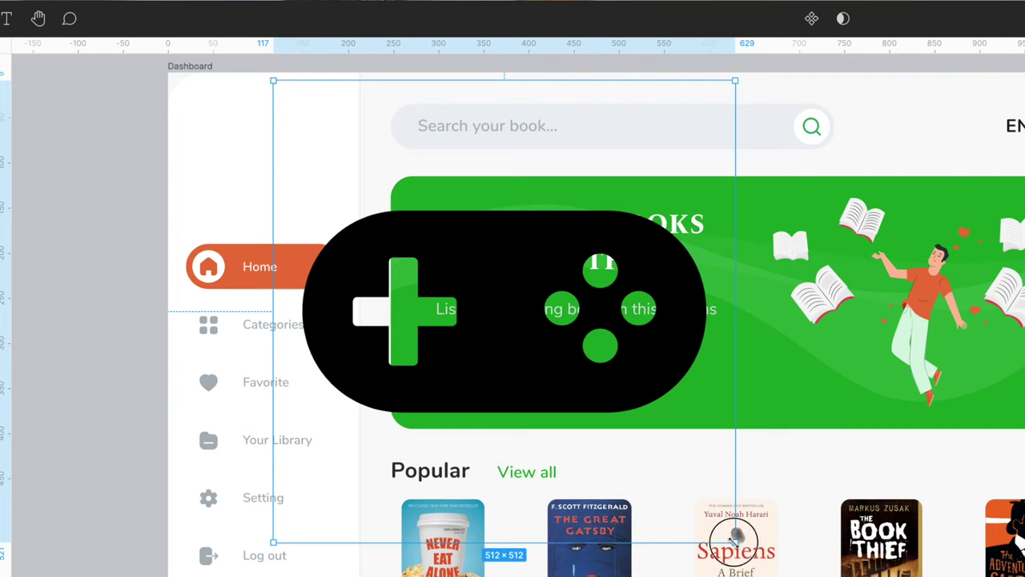
drag(517, 387, 350, 163)
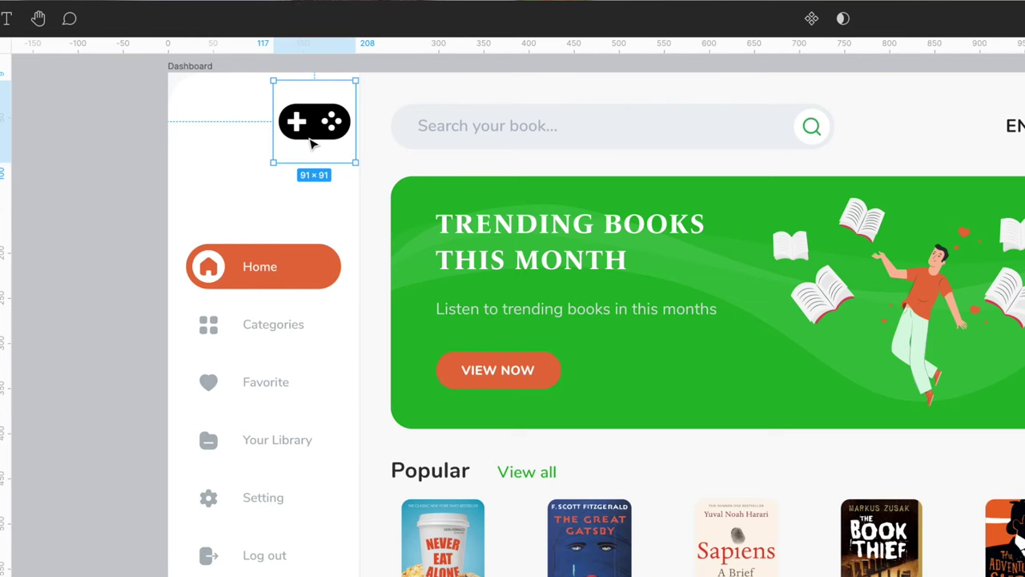
drag(284, 153, 264, 156)
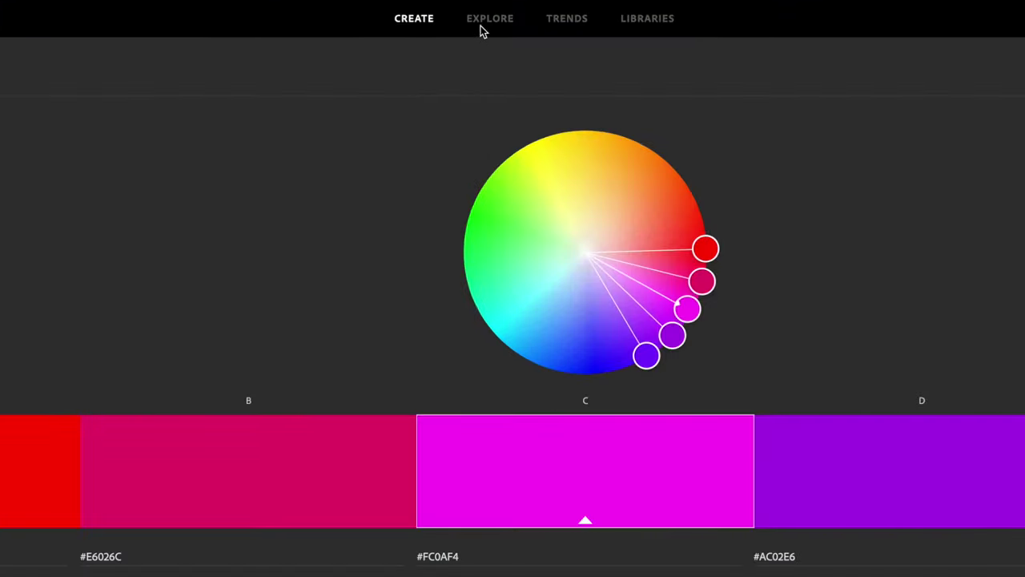
Search Adobe Color for 'game' palettes and place the dark-blue palette image above the dashboard.
text(game)
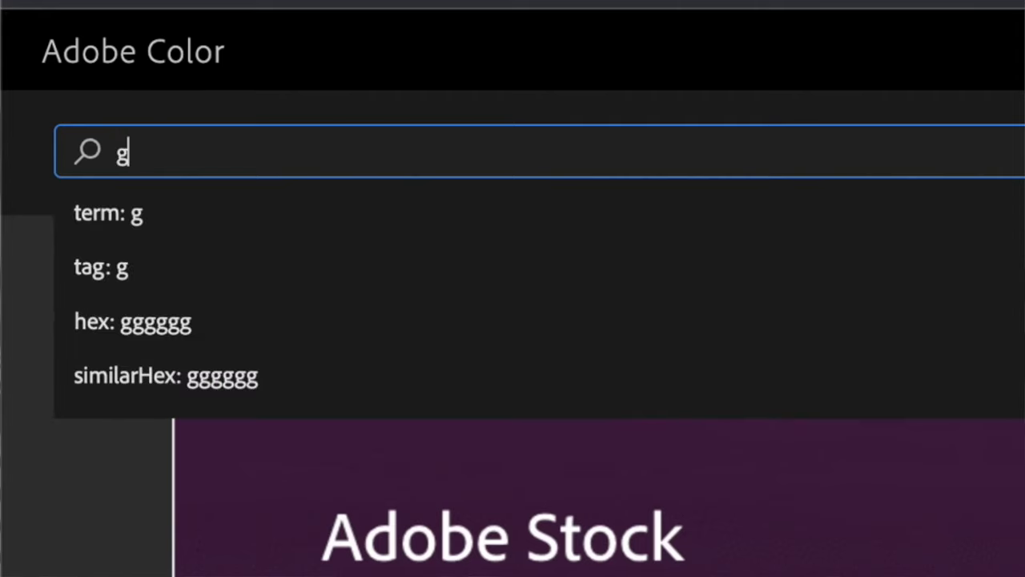
key(Return)
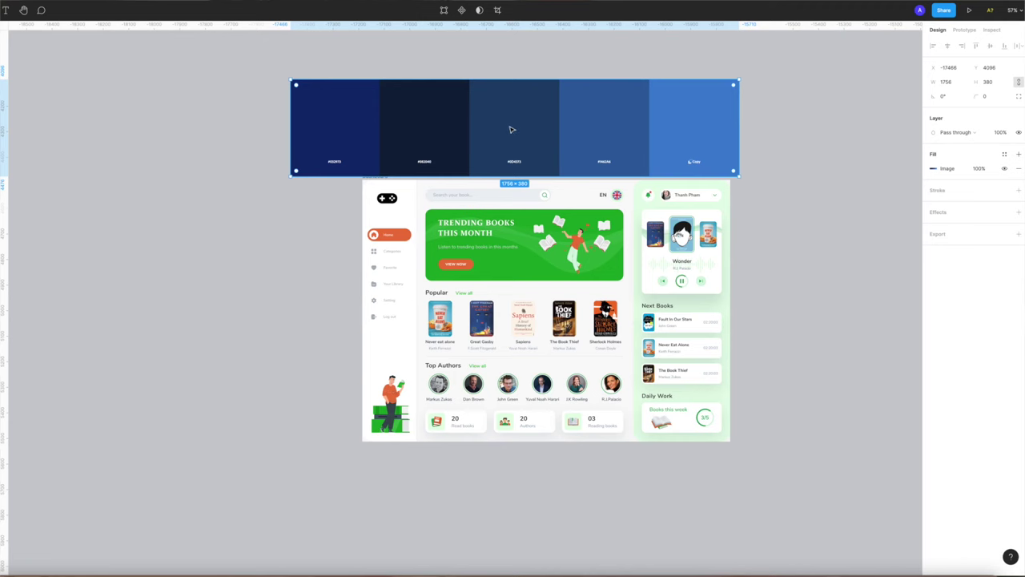
drag(511, 129, 582, 96)
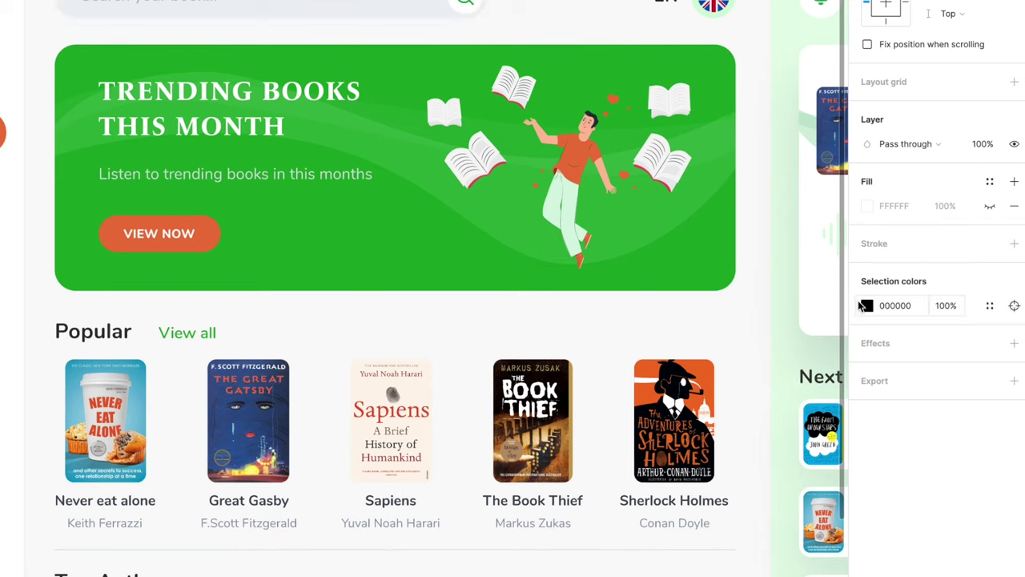
Recolour the game-controller icon navy 082040, sampled from the palette image.
click(867, 305)
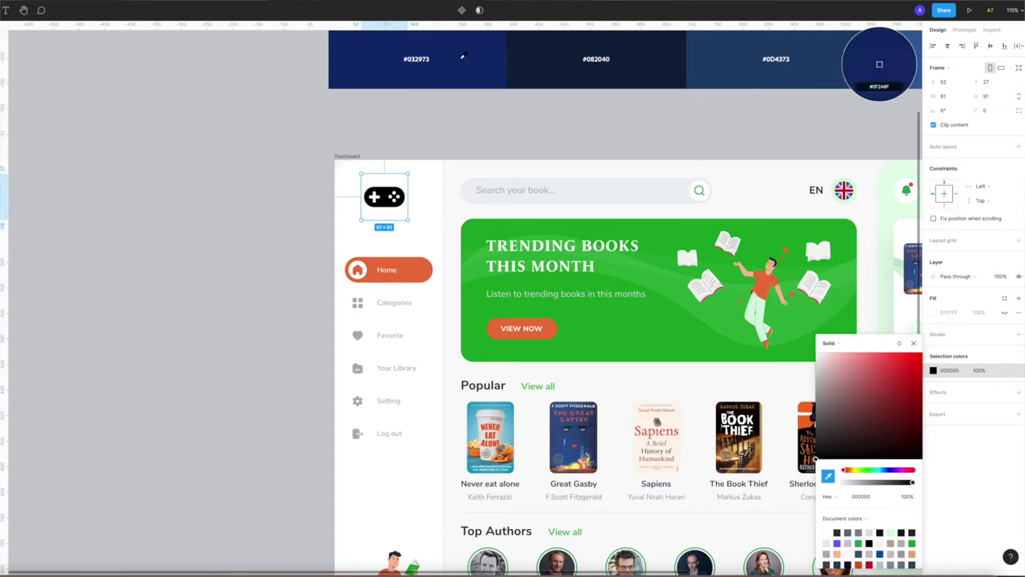
click(880, 64)
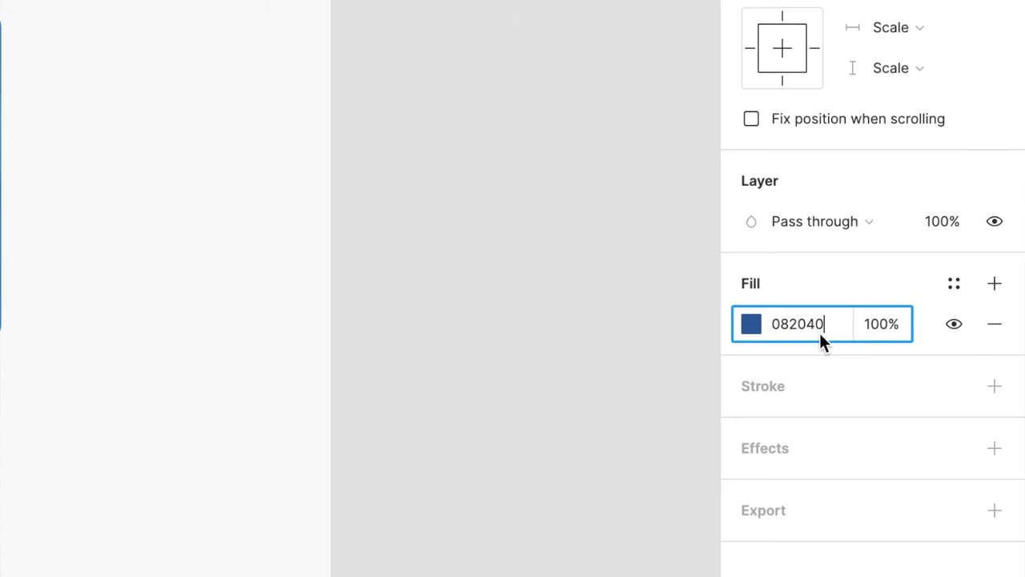
key(Return)
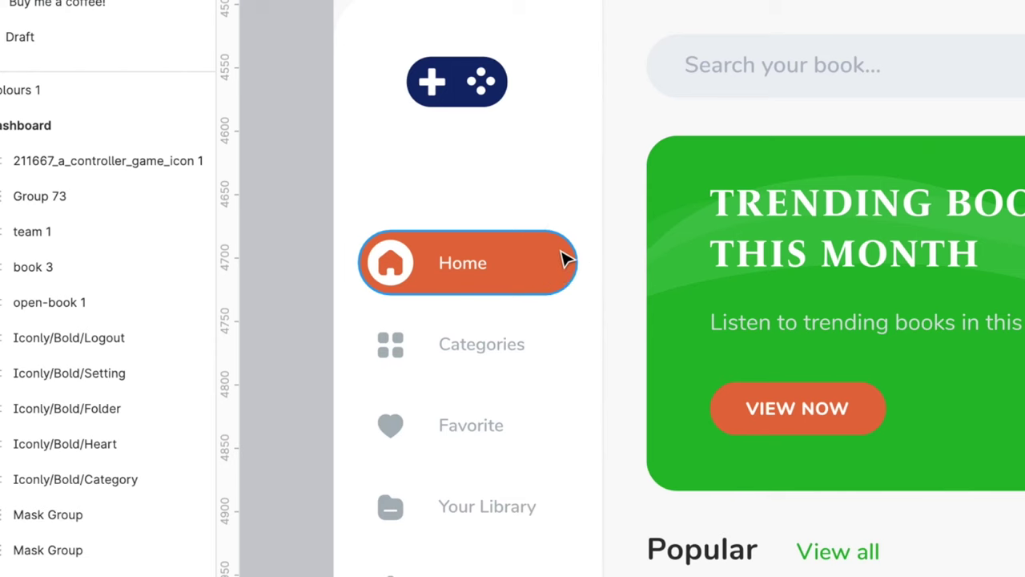
Replace the Home button's orange fill with dark blue sampled from the palette.
click(565, 258)
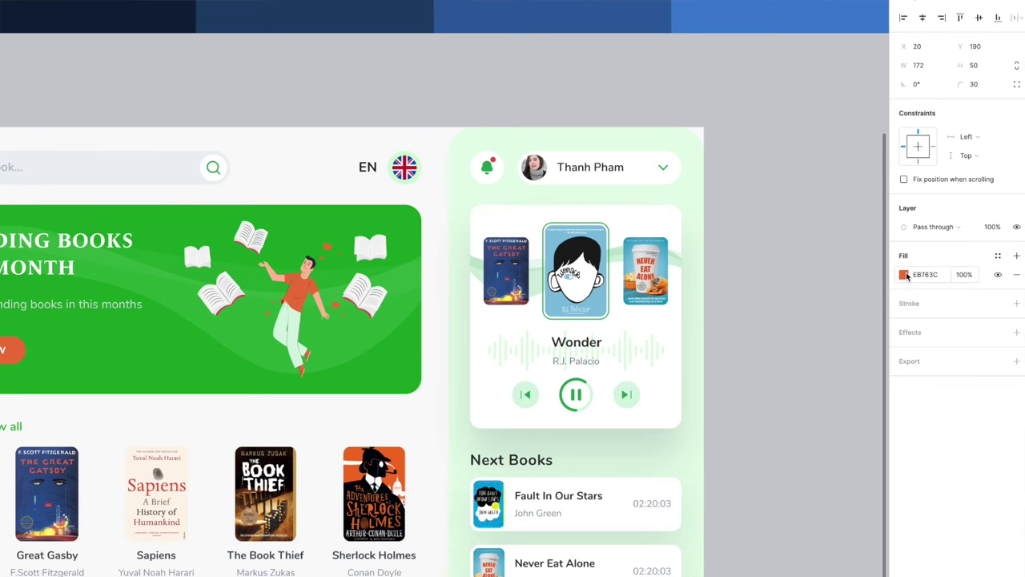
click(904, 274)
click(765, 453)
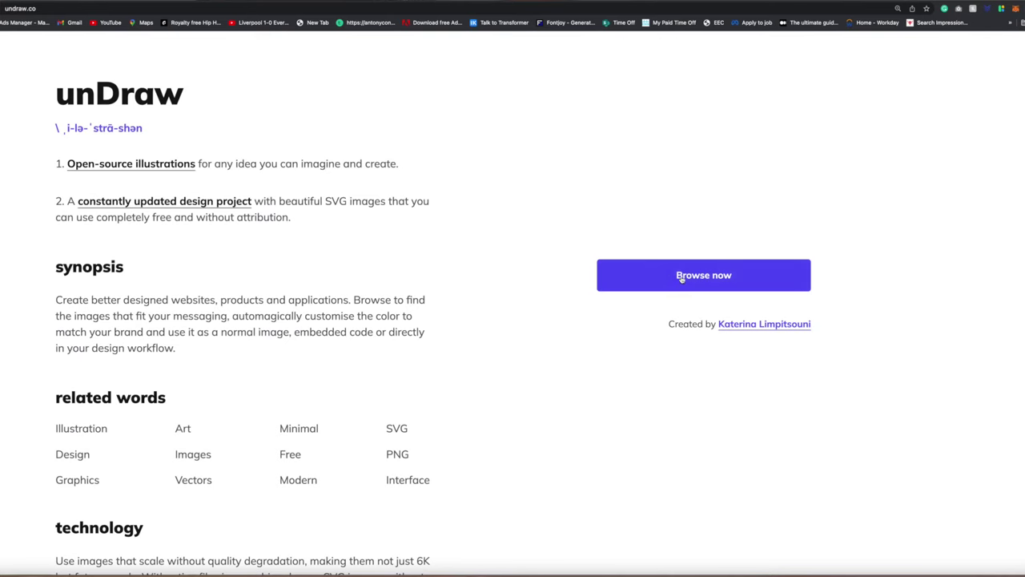
Browse the unDraw gallery and bring up the Ninja illustration's download options.
click(687, 276)
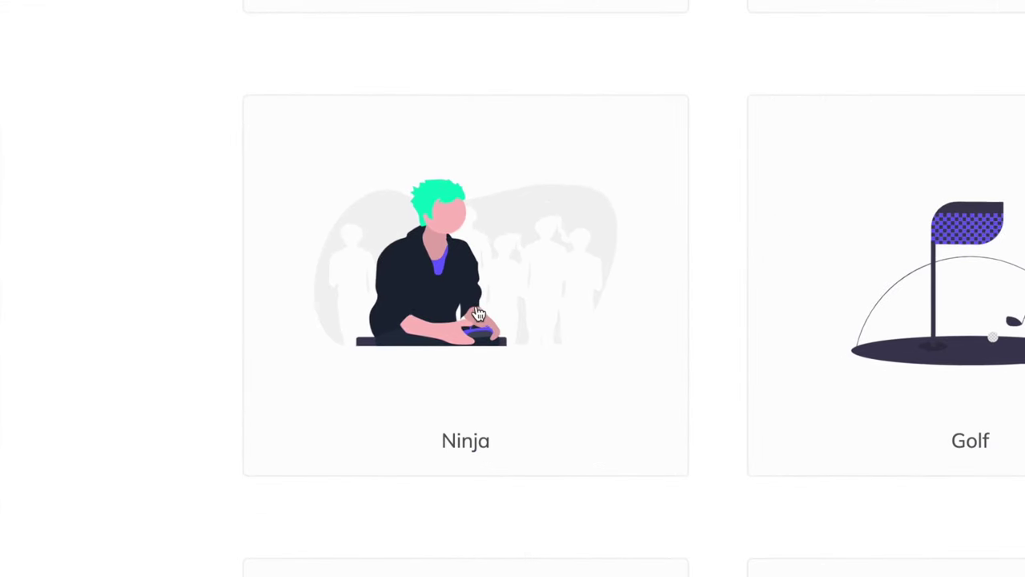
click(478, 312)
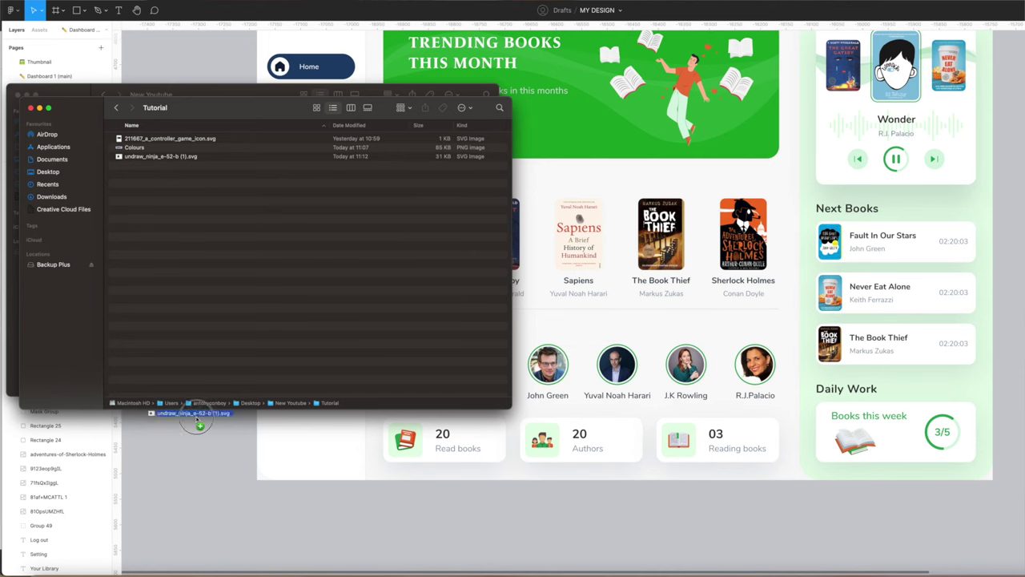
Place the Ninja illustration in the sidebar, scale it to about 112 × 111, and ungroup it.
drag(205, 456, 205, 456)
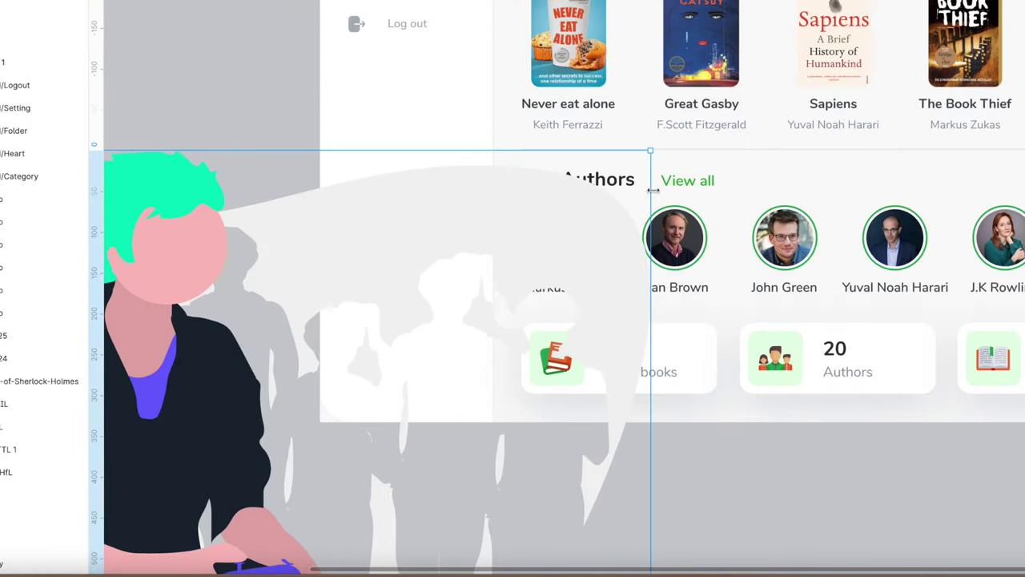
drag(652, 152, 242, 395)
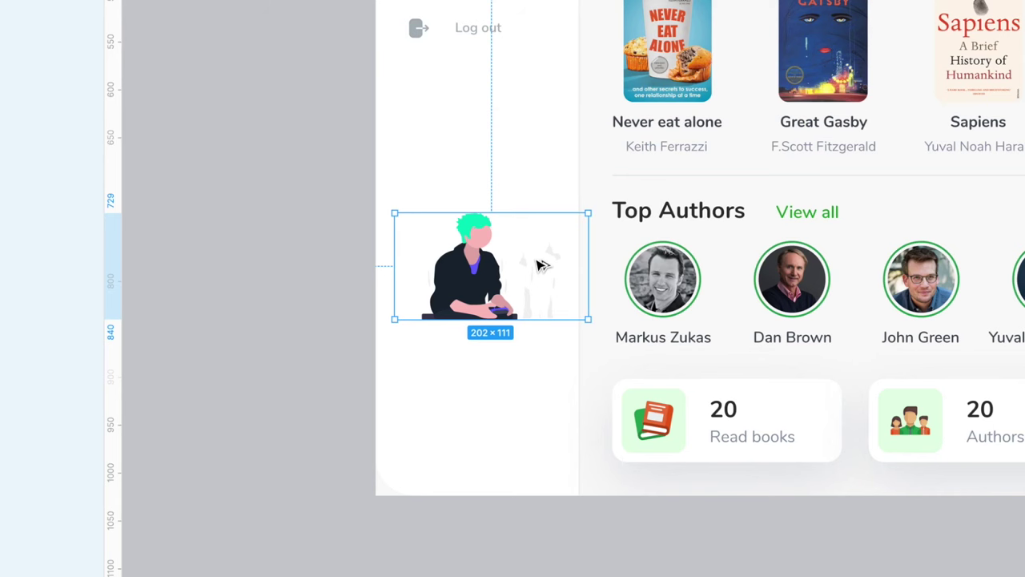
right_click(558, 259)
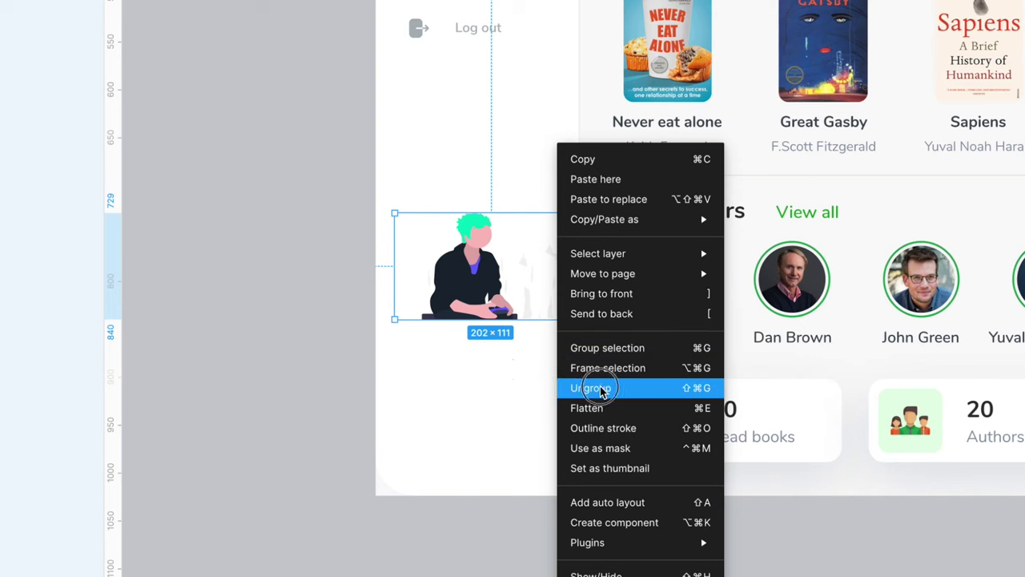
click(568, 388)
Delete the small plant from the illustration, check the figure's selection, then deselect.
drag(572, 234, 529, 335)
key(Delete)
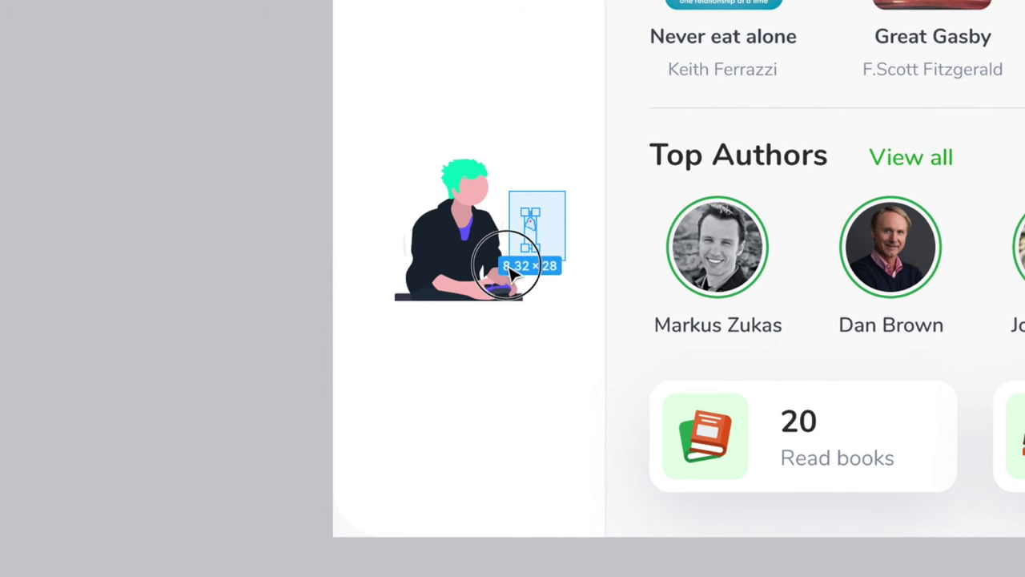
click(513, 273)
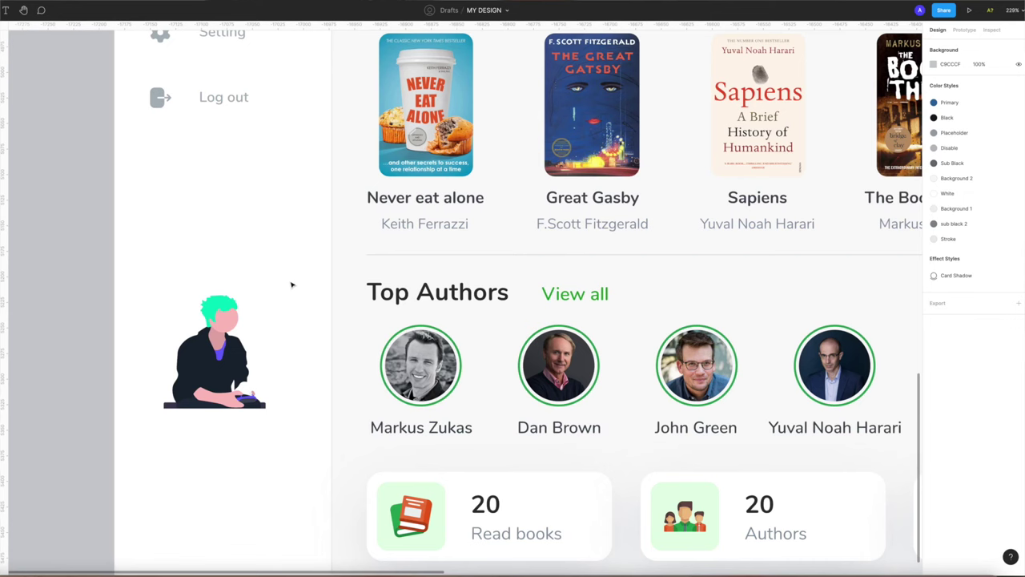
drag(291, 282, 145, 433)
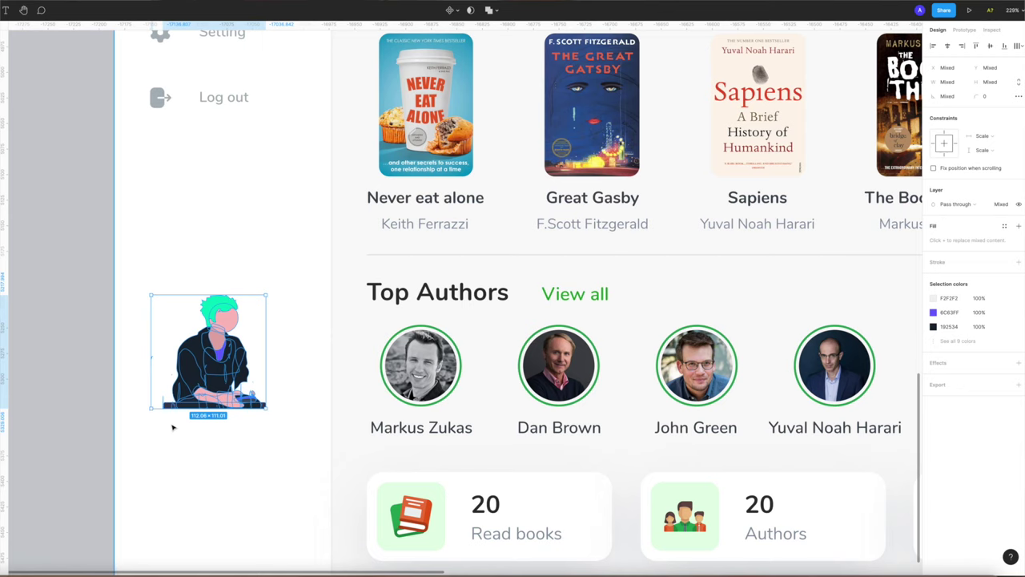
click(177, 455)
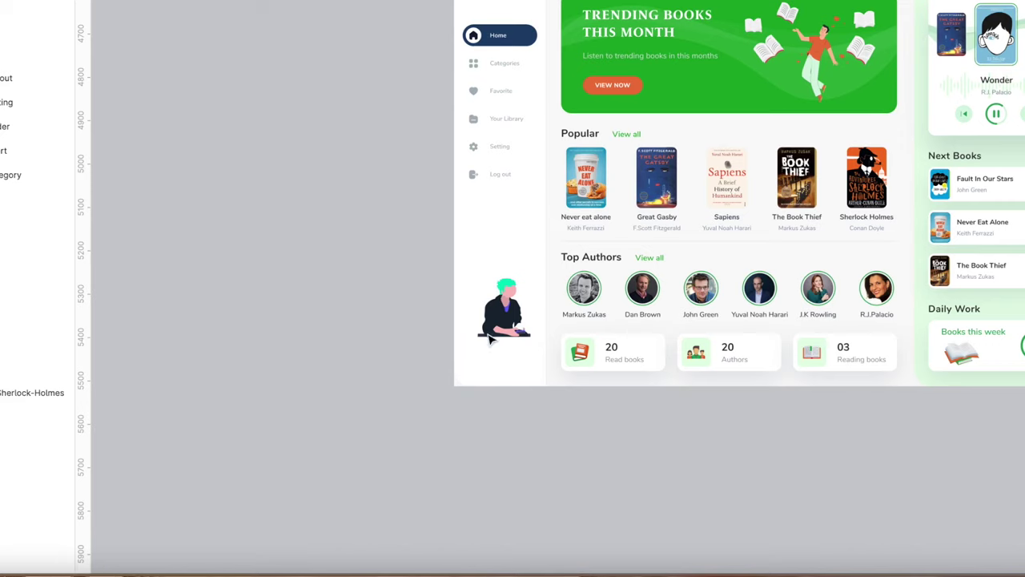
Change the sidebar gamer illustration's purple 6C63FF colour to dark navy 0E203E.
click(506, 295)
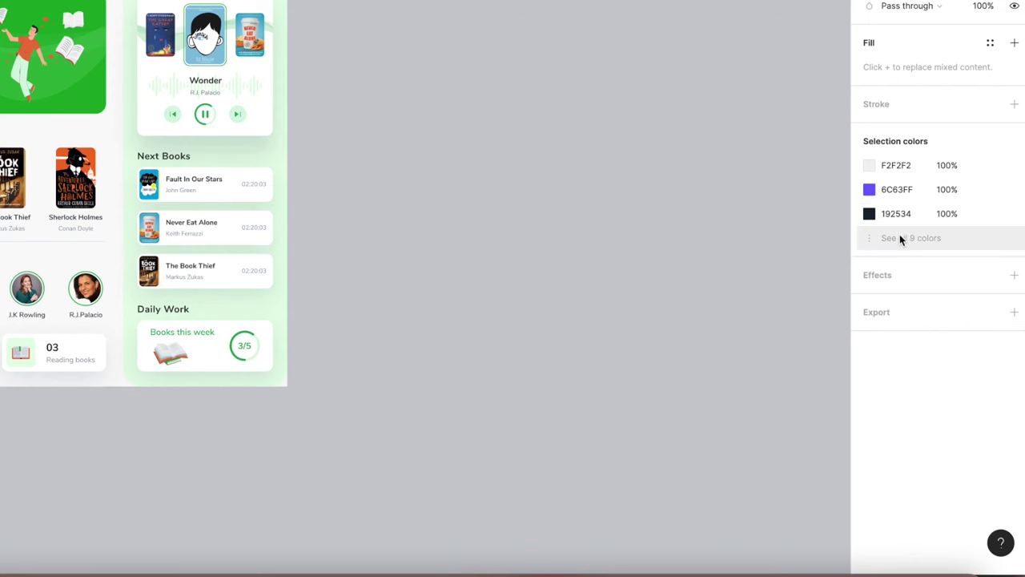
click(901, 238)
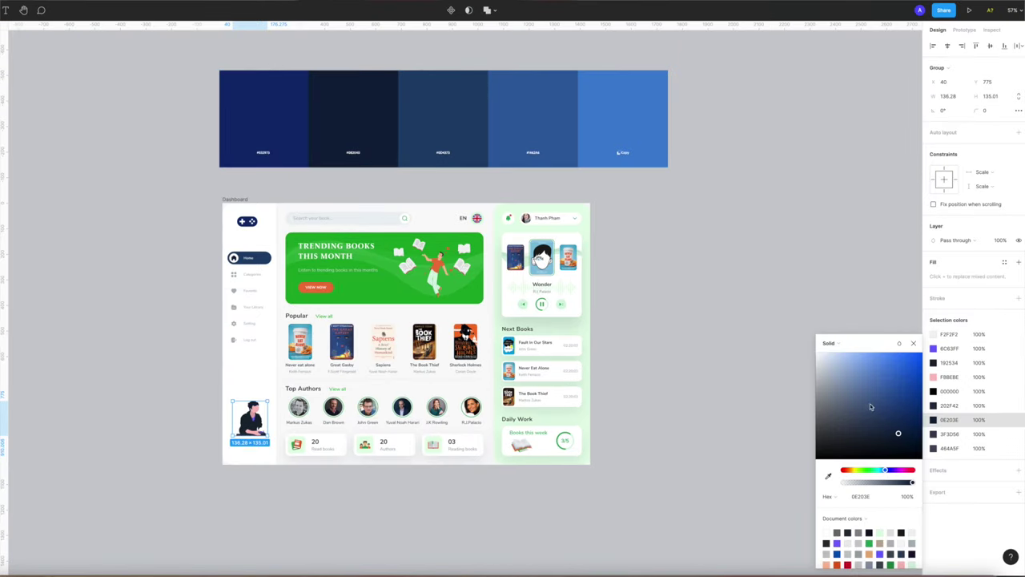
click(934, 349)
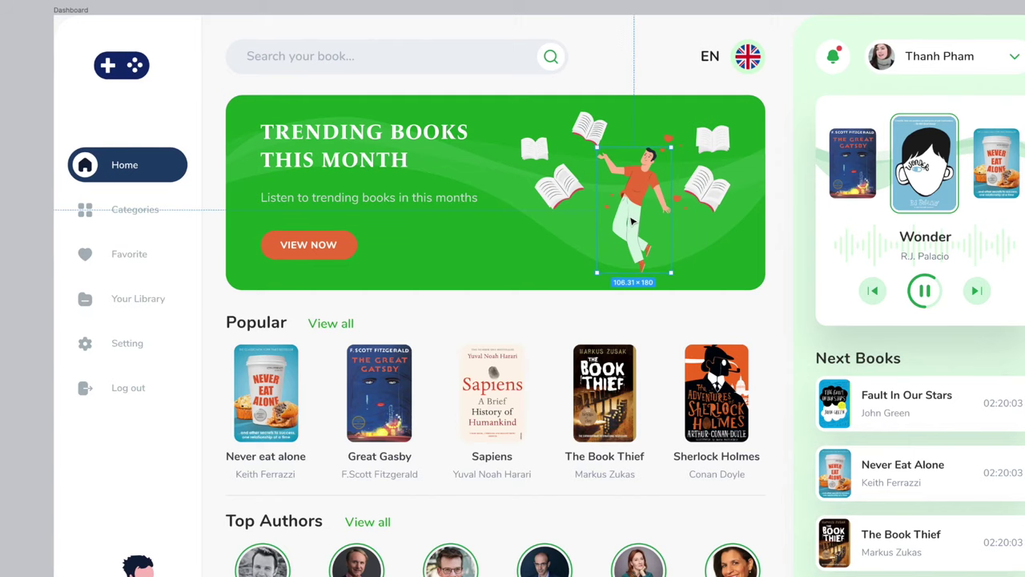
Swap the banner's reading figure for unDraw's Gaming SVG illustration.
key(Delete)
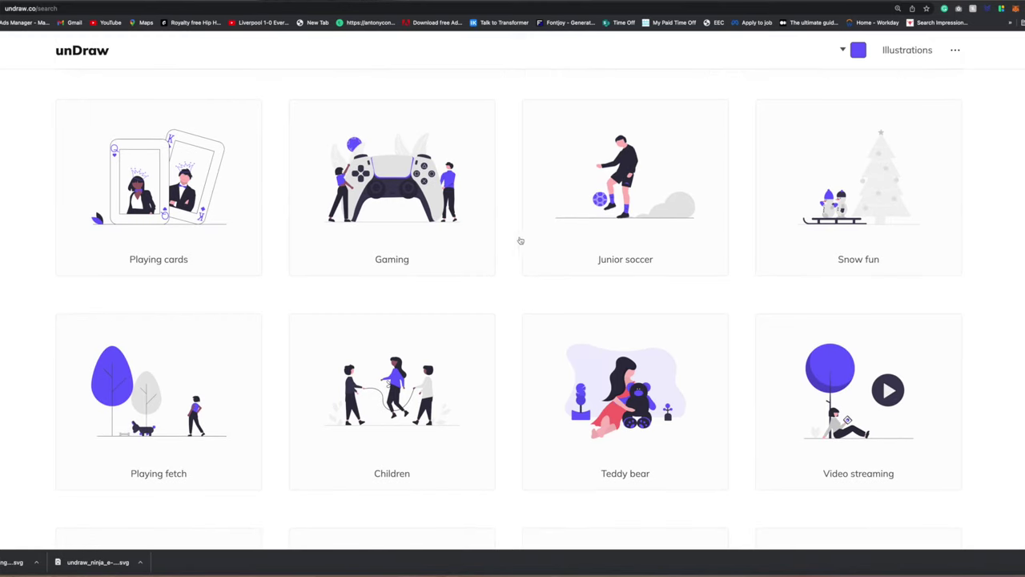
click(451, 219)
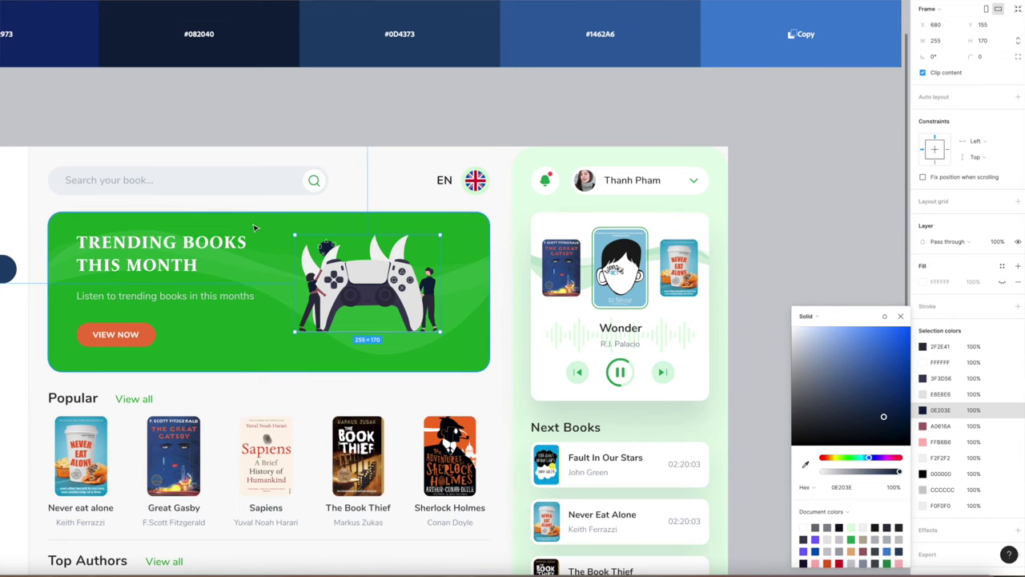
click(253, 229)
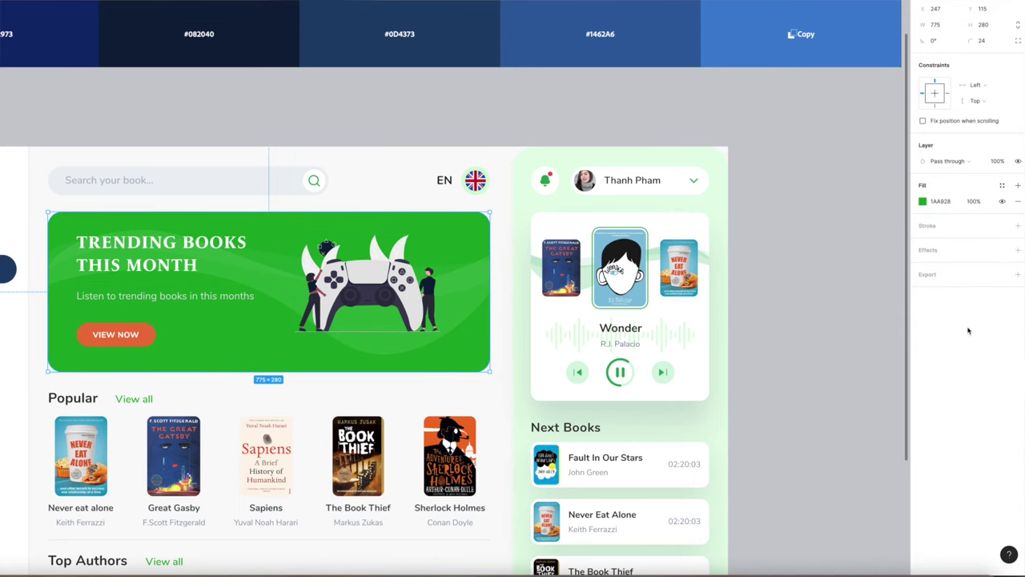
Eyedrop the palette blue into the trending banner's fill and navy 0E203E into VIEW NOW's fill.
click(923, 202)
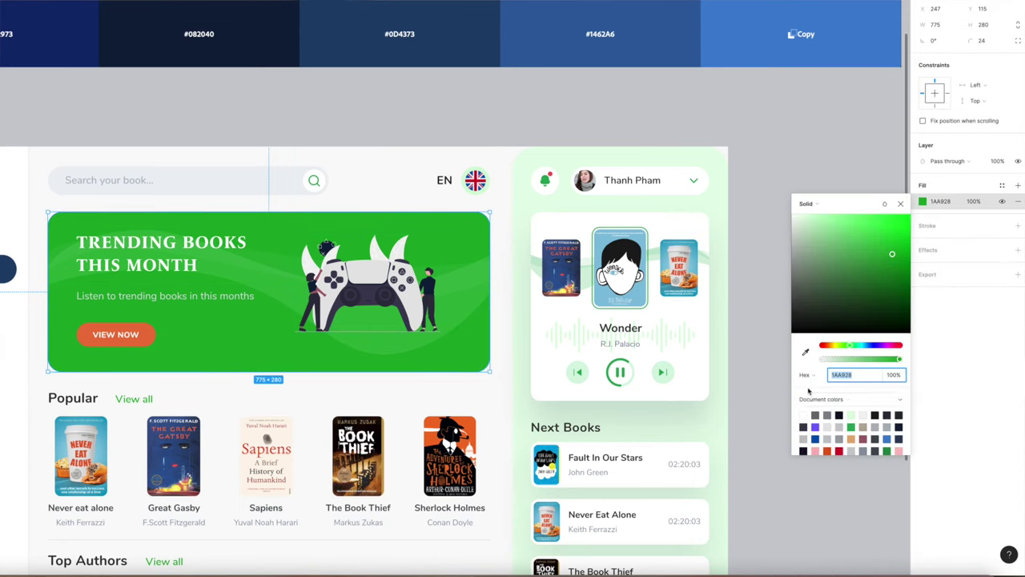
click(756, 11)
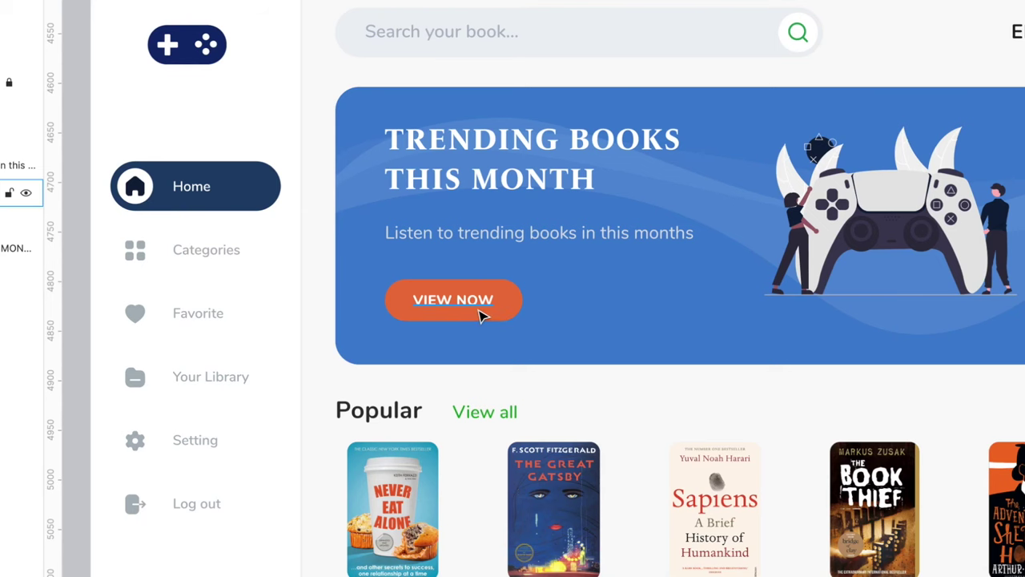
click(513, 300)
click(933, 240)
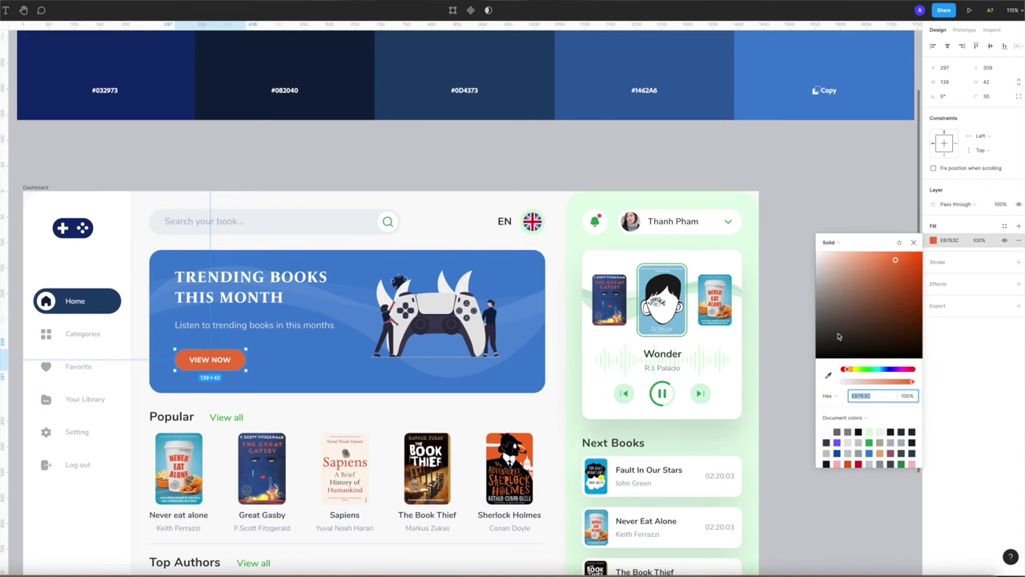
click(833, 374)
click(350, 94)
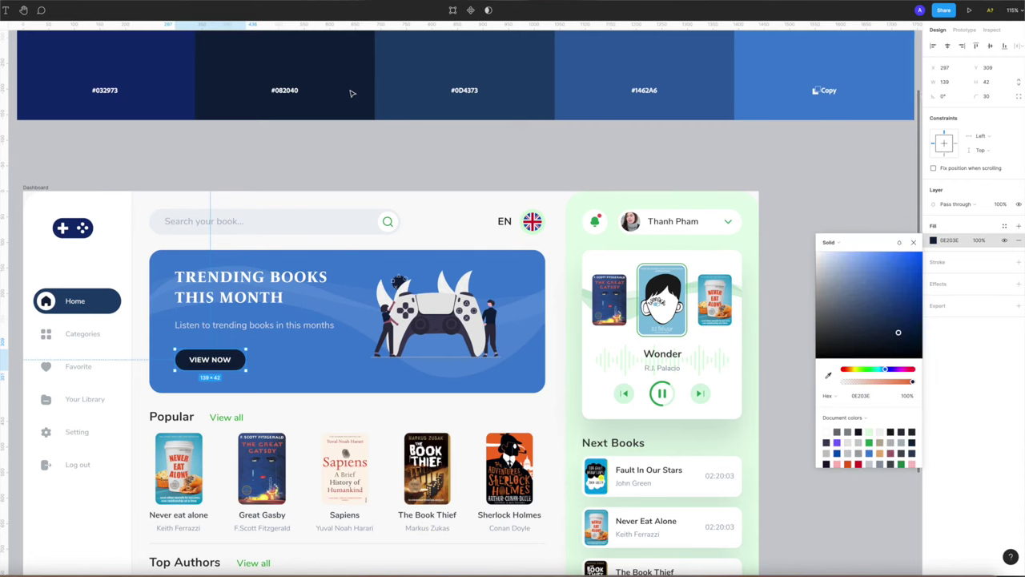
click(357, 161)
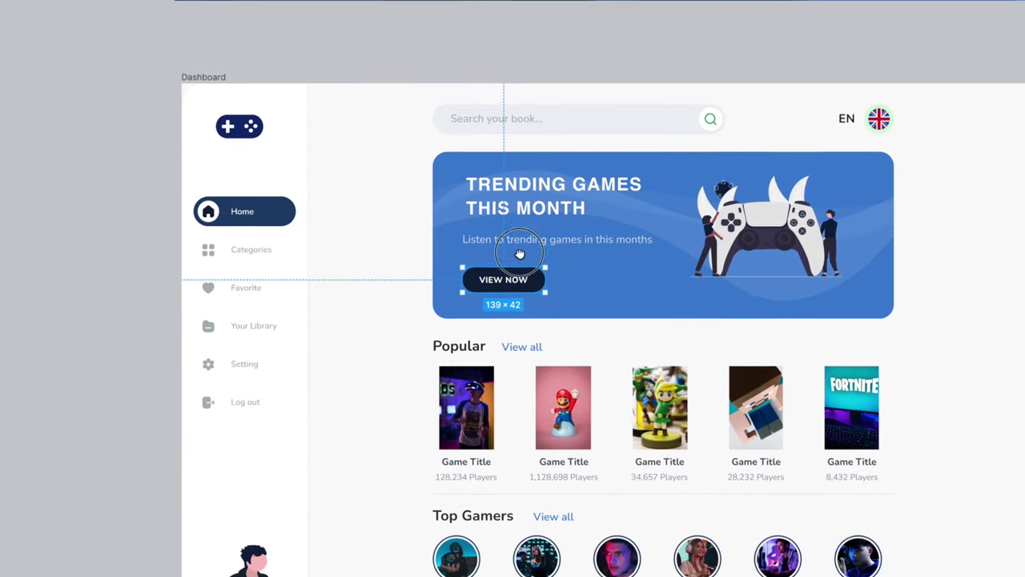
Duplicate the VIEW NOW button above the dashboard and wrap the copy in its own frame.
drag(563, 146, 508, 55)
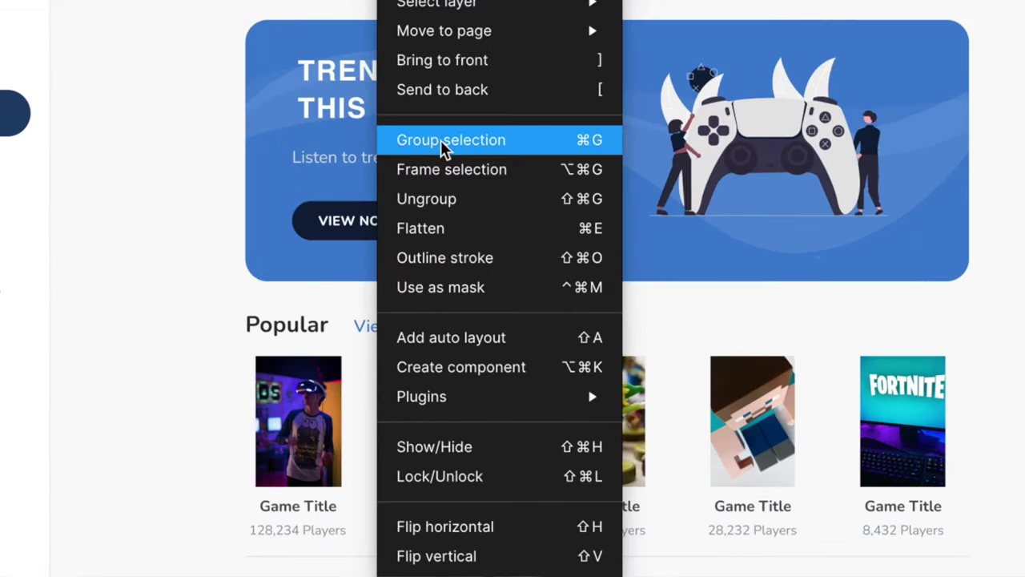
click(563, 276)
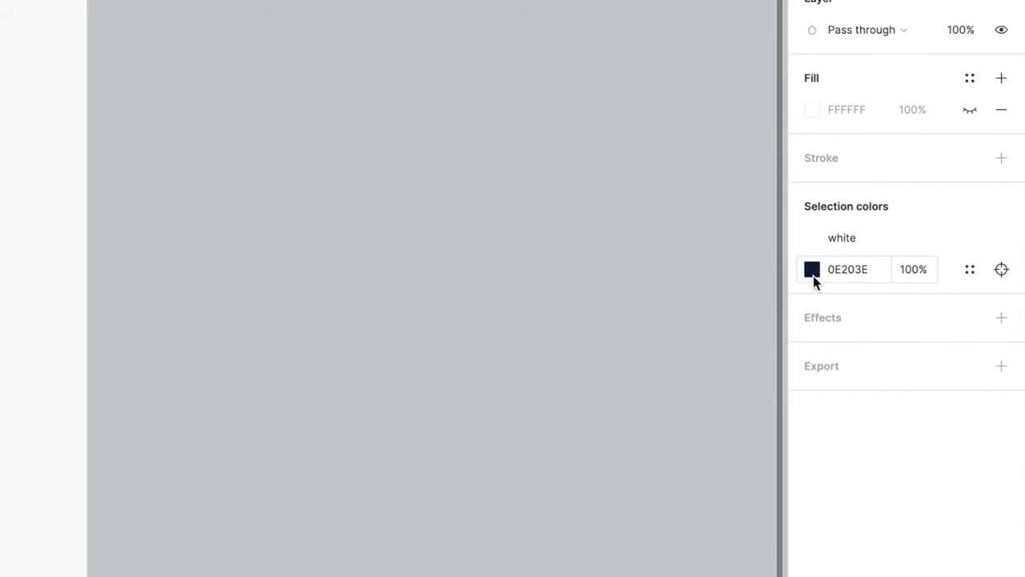
click(813, 274)
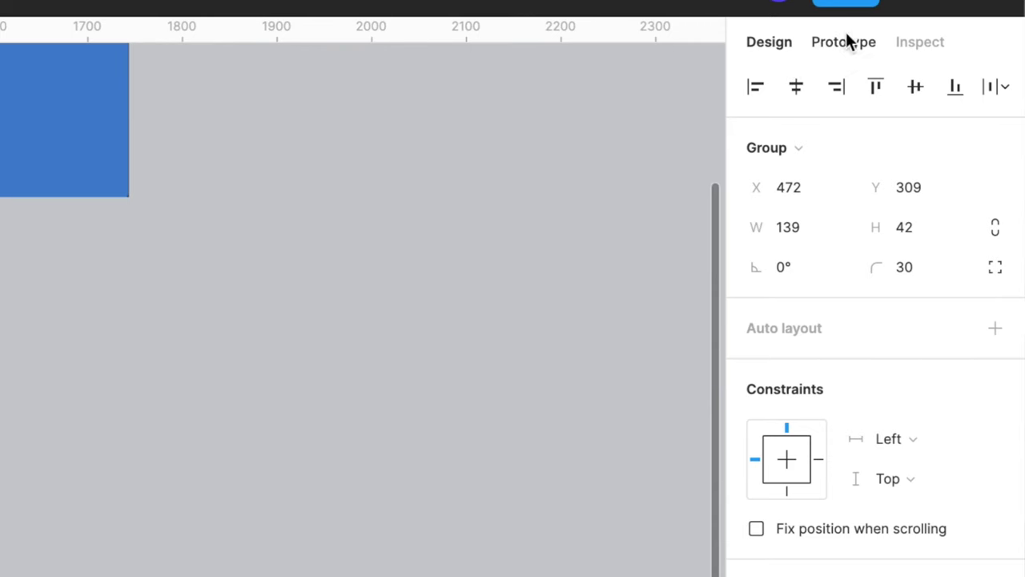
Link VIEW NOW to Frame 1 with a While hovering, Open overlay interaction and set overlay position.
click(847, 35)
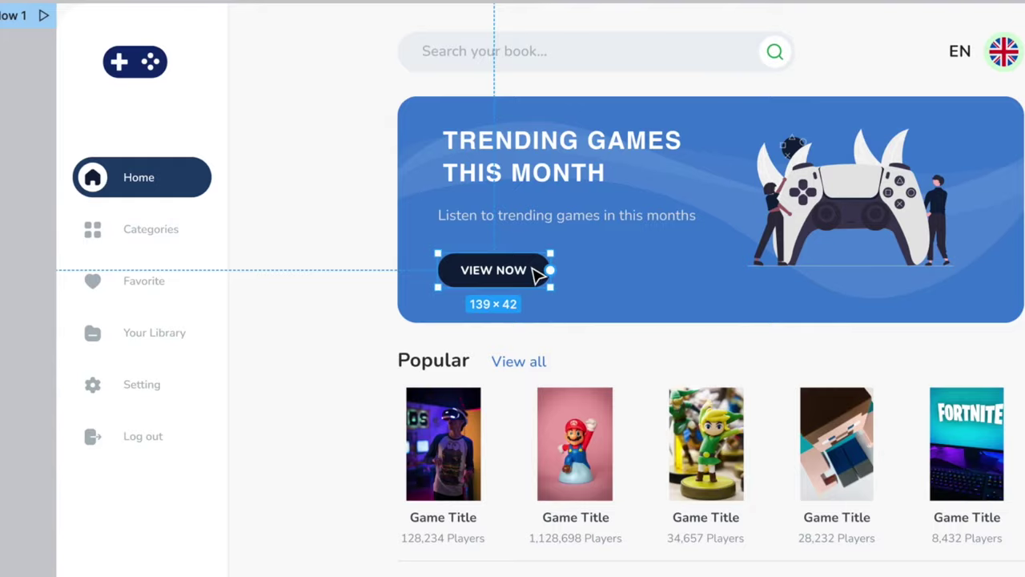
drag(551, 273, 515, 0)
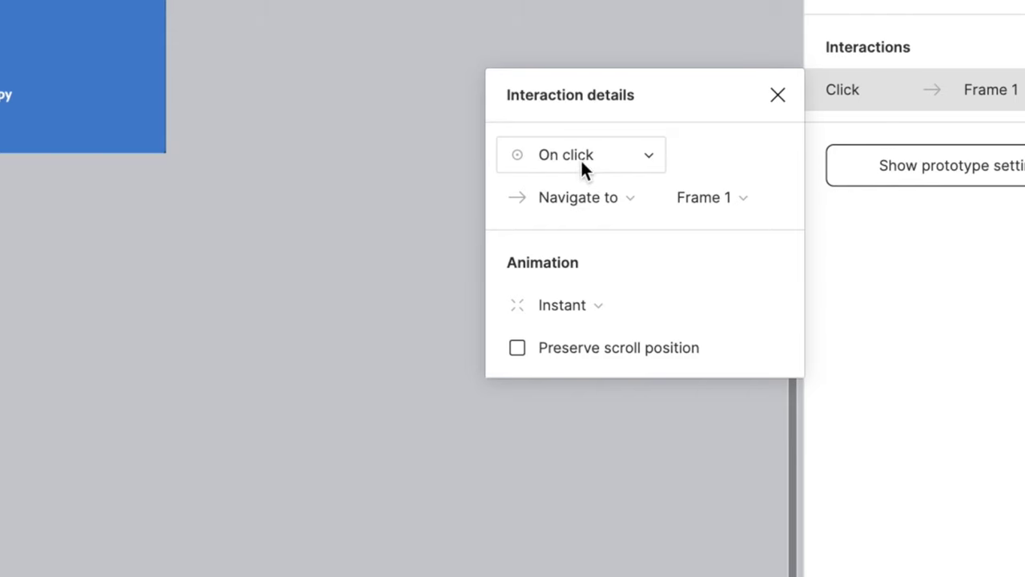
click(578, 155)
click(600, 217)
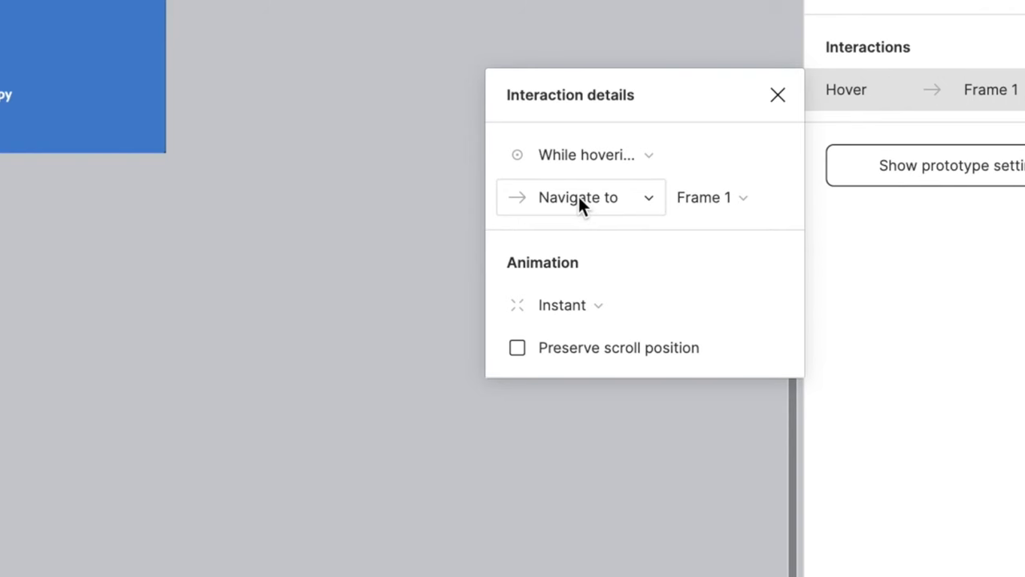
click(580, 202)
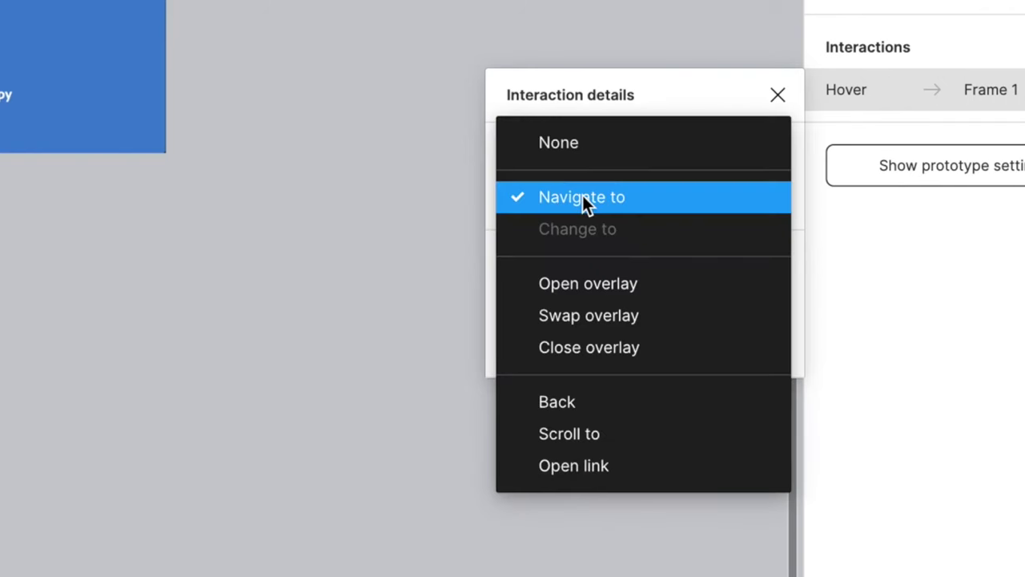
click(573, 287)
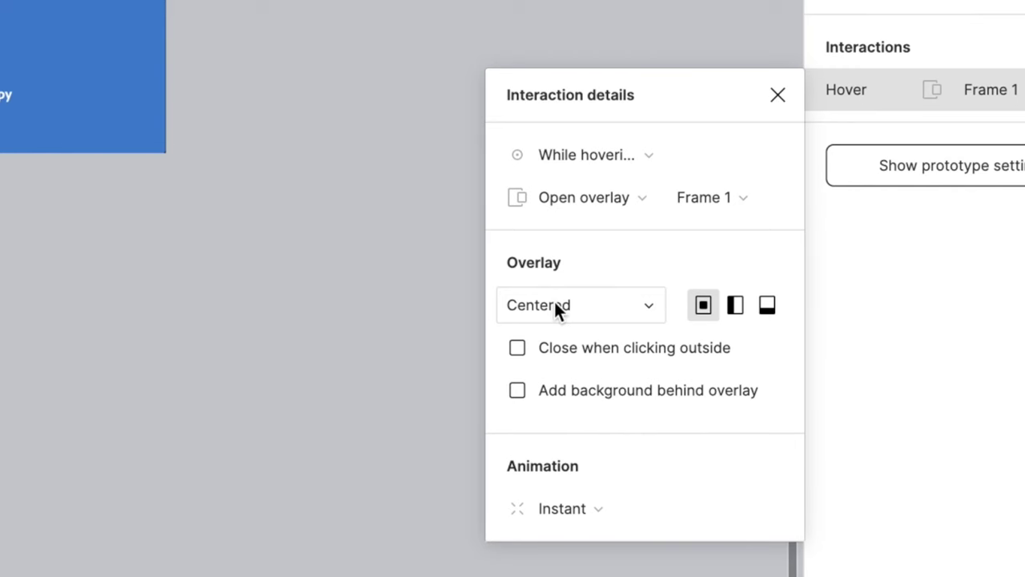
click(554, 307)
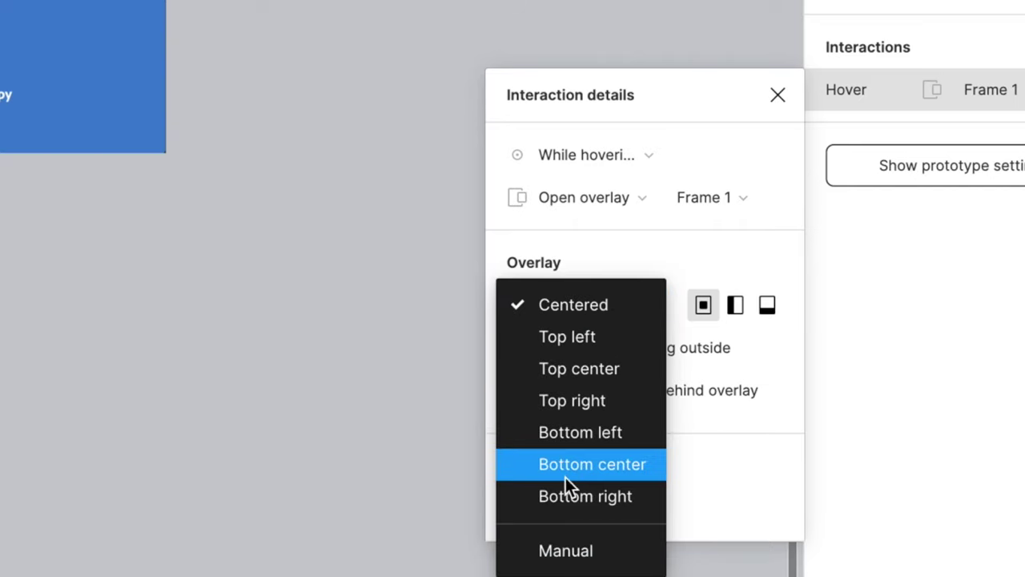
click(565, 550)
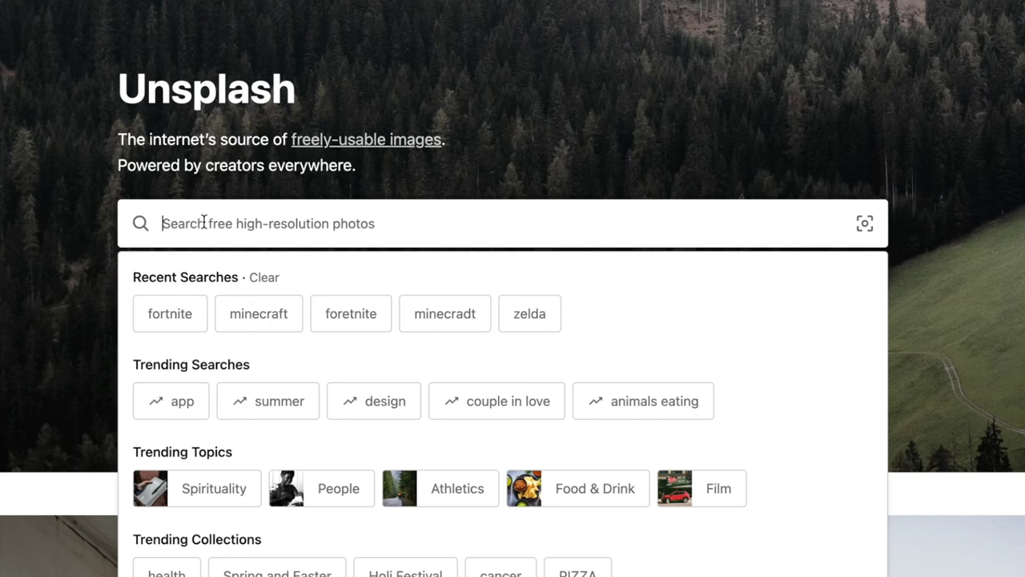
Paste the Unsplash VR-headset photo as the first Popular cover's image fill.
text(g)
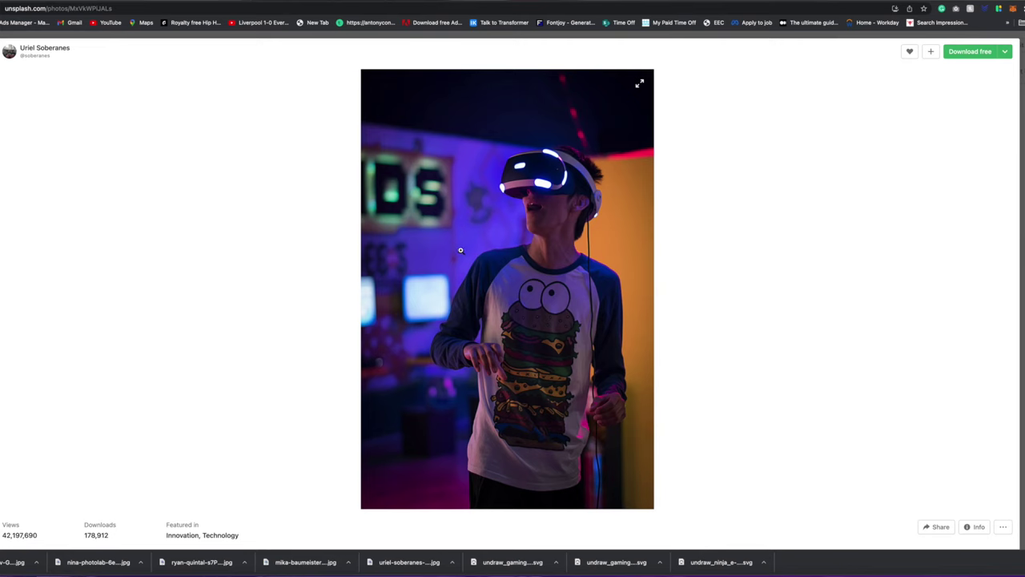
right_click(465, 255)
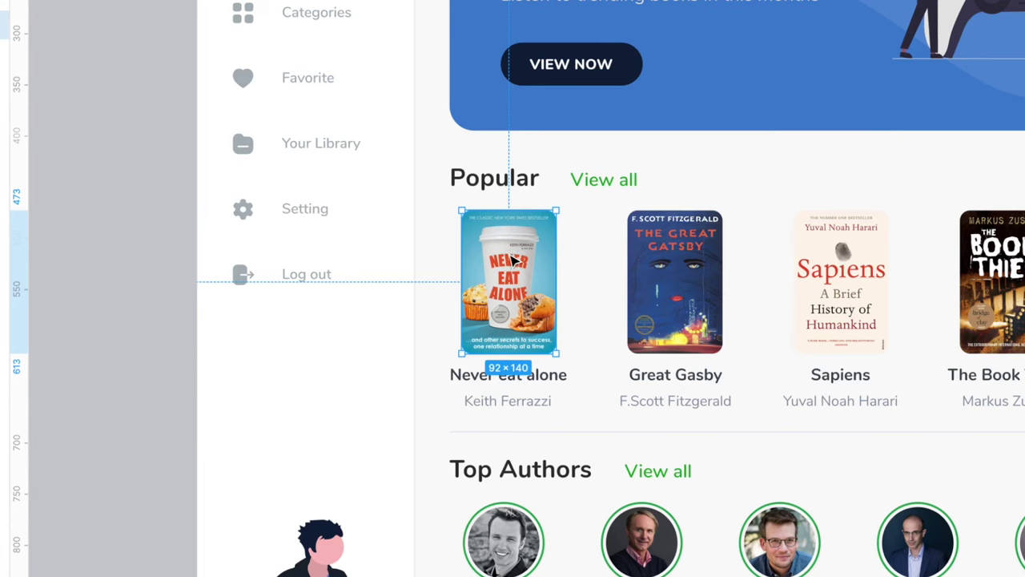
key(ctrl+v)
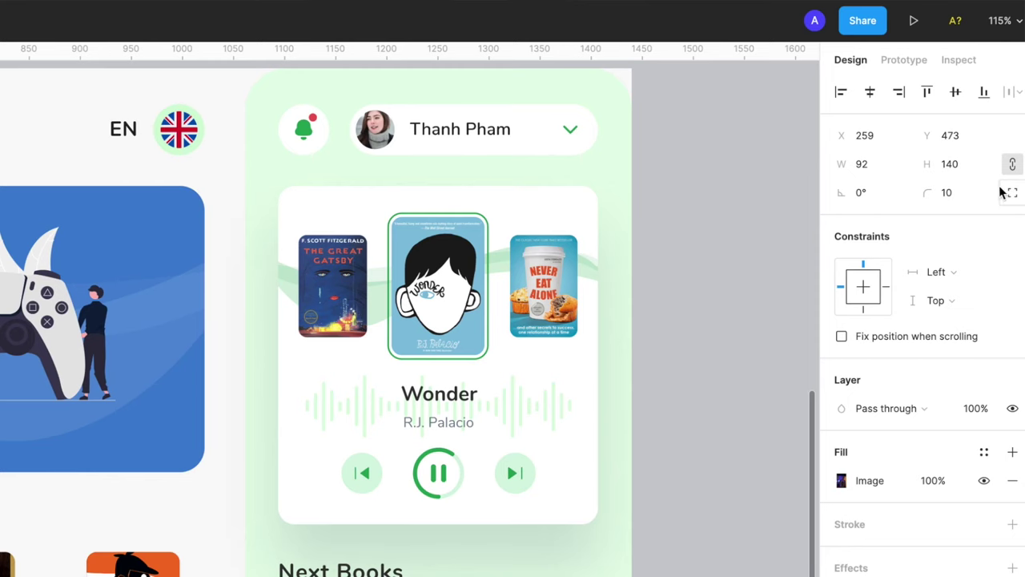
Adjust the cover's corner radius and begin replacing the Never eat alone title text.
click(966, 194)
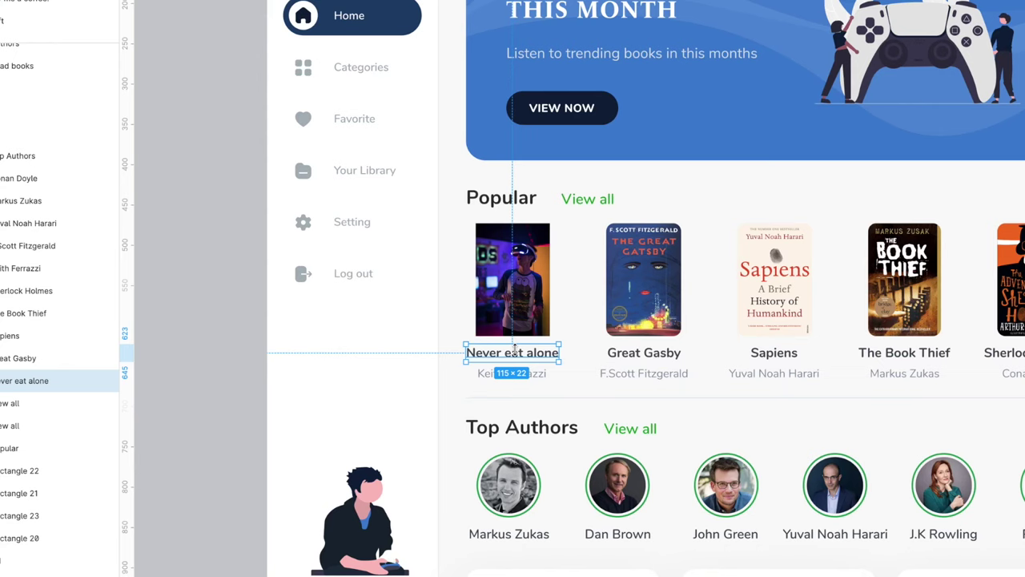
key(Return)
text(T)
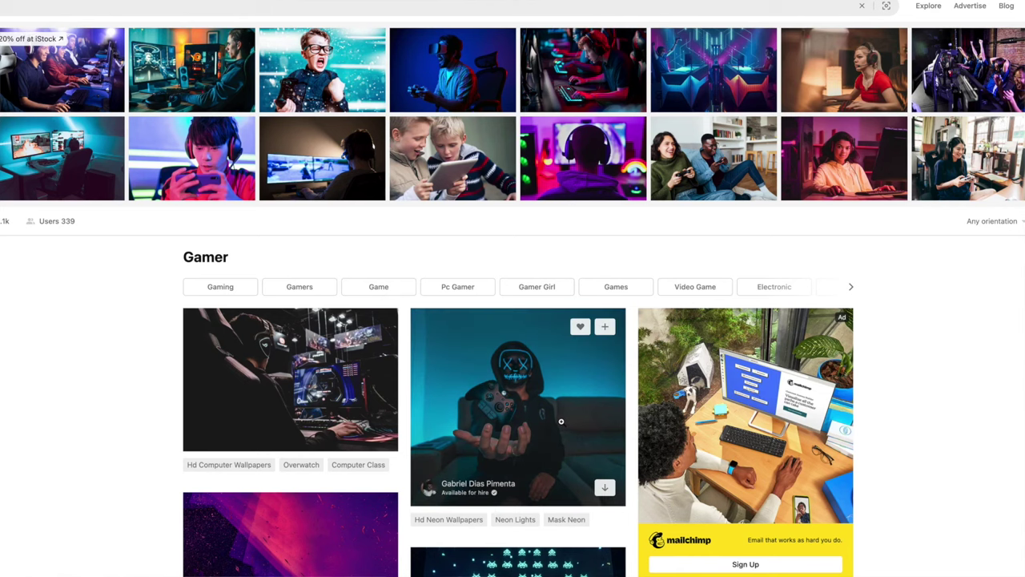
click(561, 422)
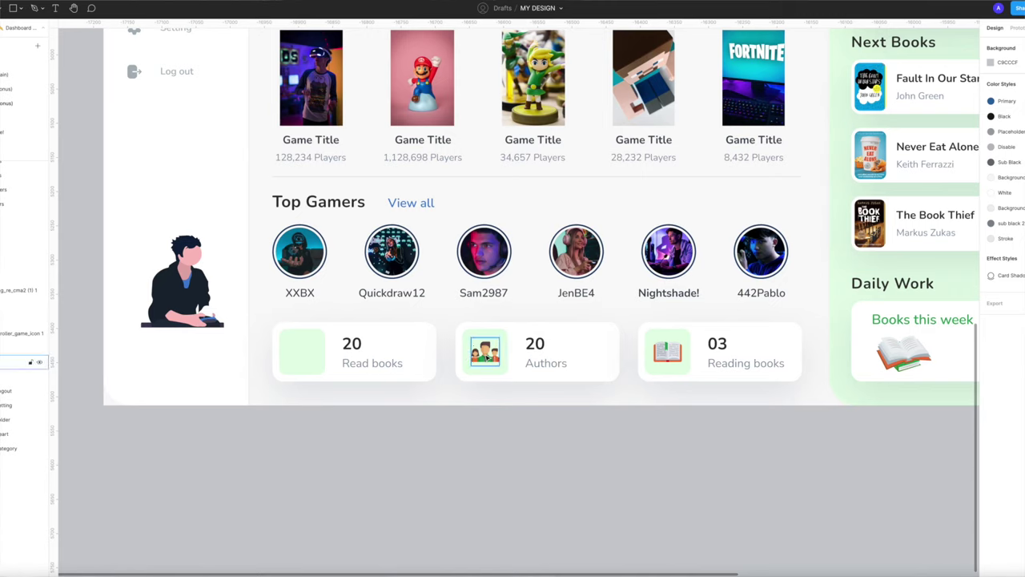
Remove the Authors card image, shrink the Twitch logo to about 45×48, and fill icon squares 4182D3.
key(Delete)
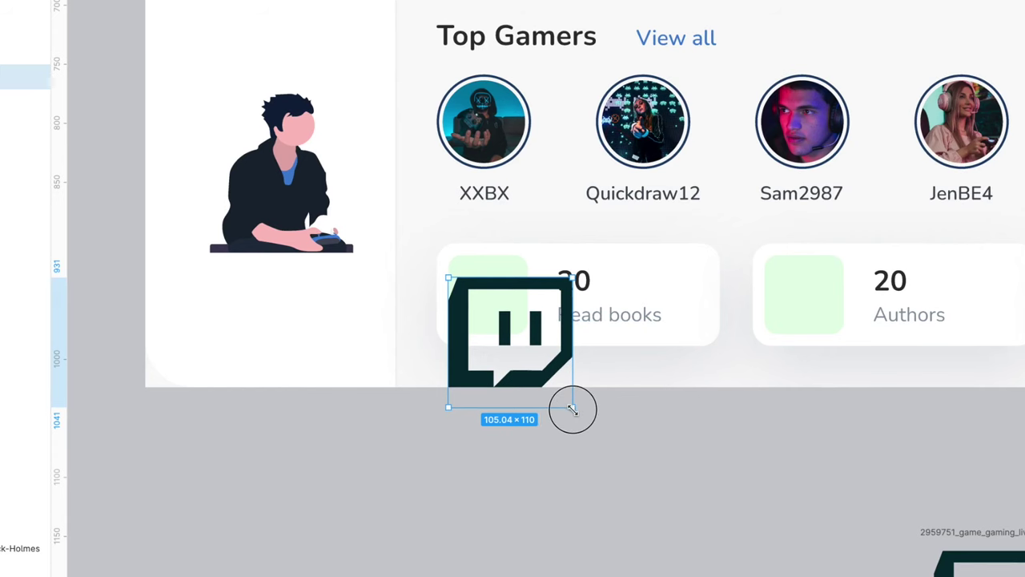
drag(573, 410, 497, 303)
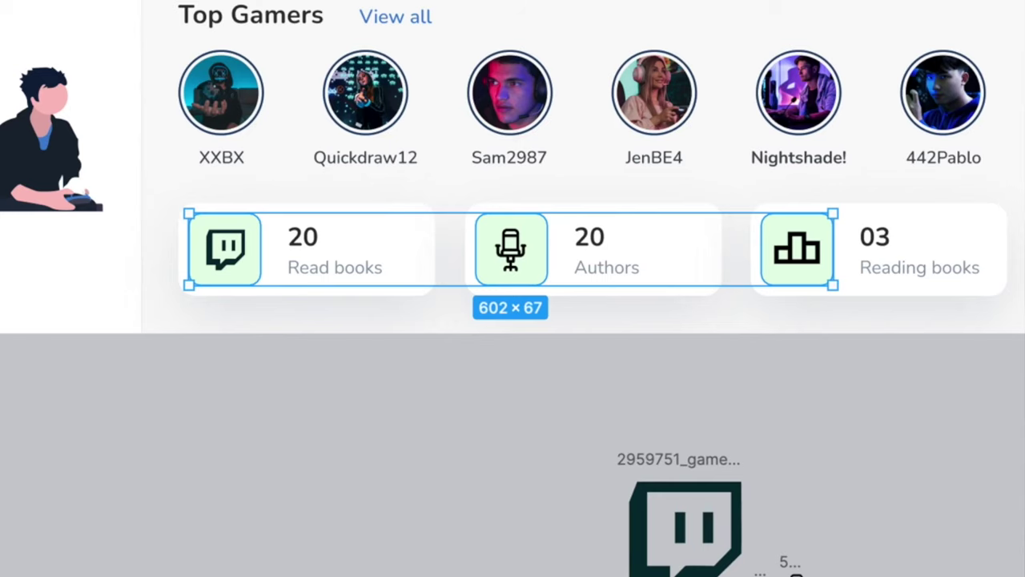
click(416, 148)
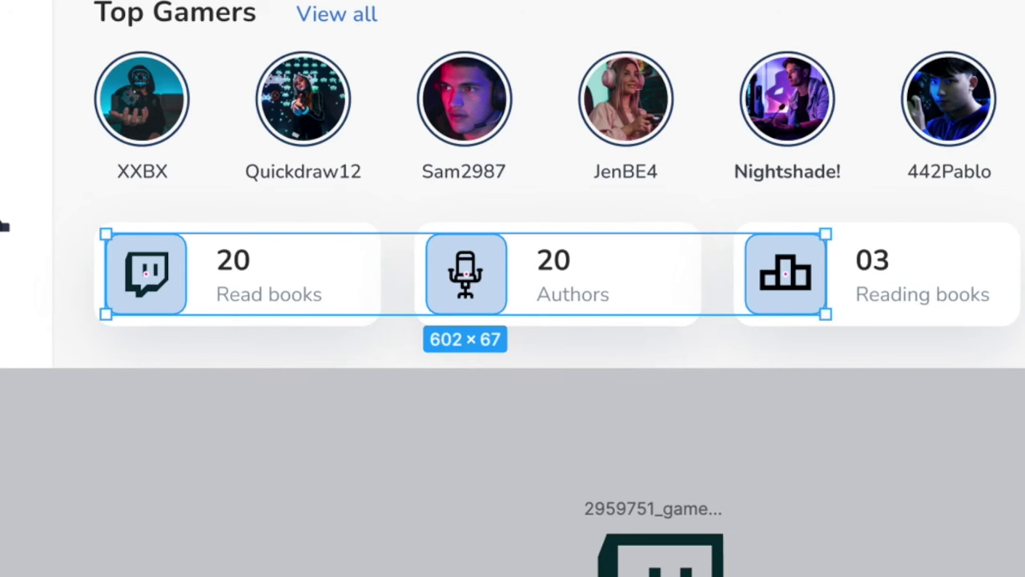
Delete the right-hand book-player panel and shift the remaining dashboard content about 109 px right.
key(Escape)
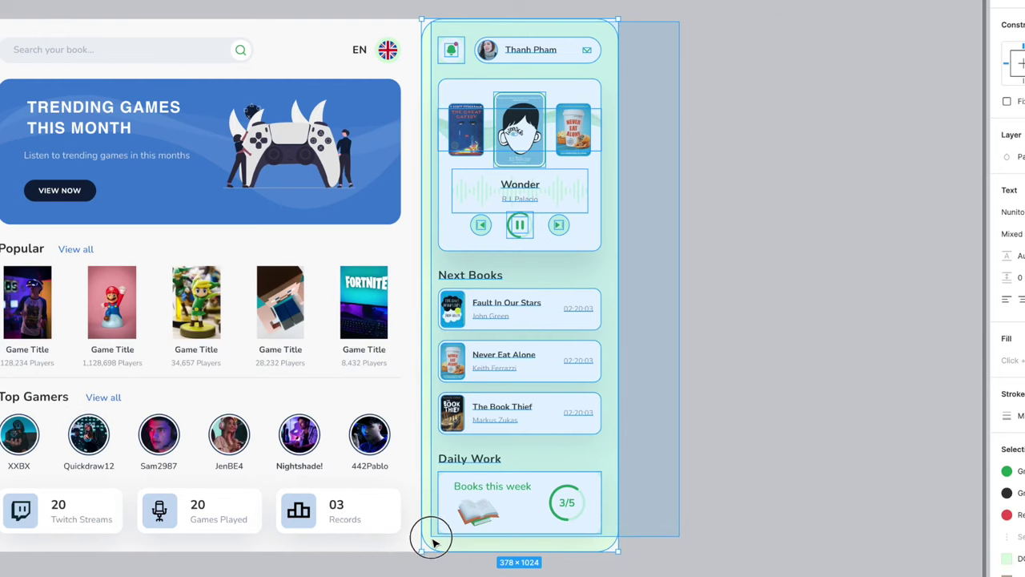
key(Delete)
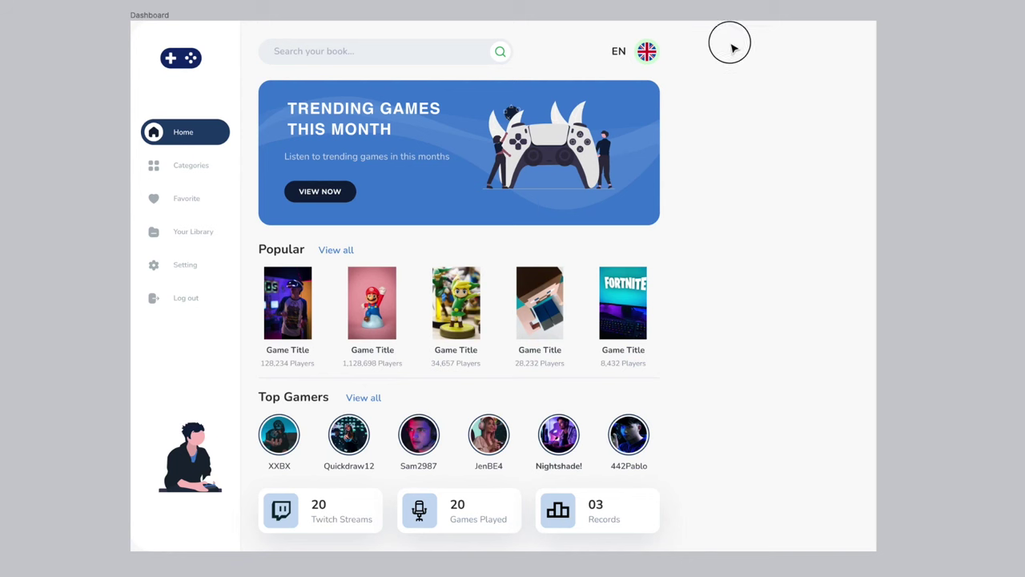
drag(734, 37, 268, 537)
drag(468, 205, 552, 204)
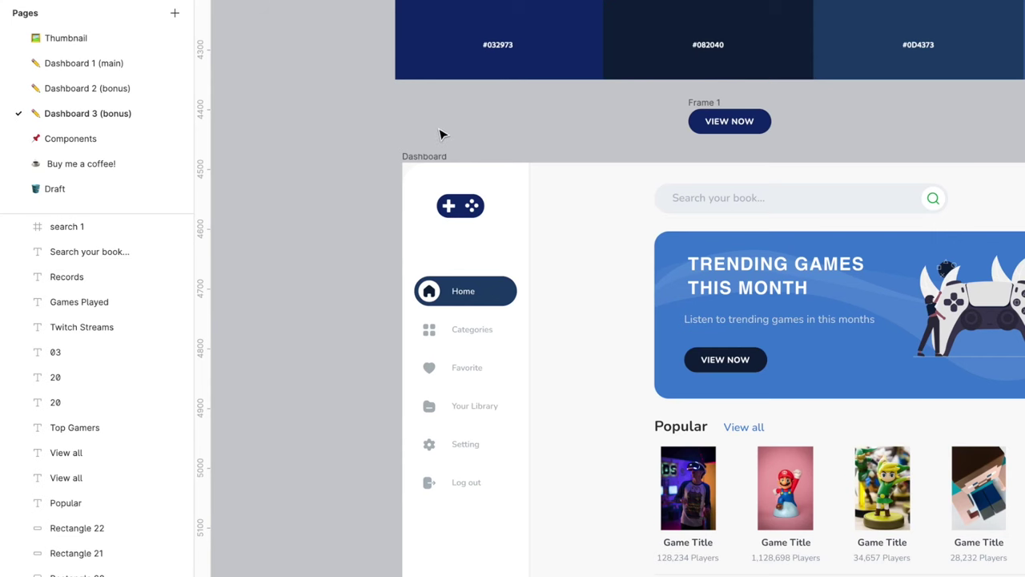
Duplicate the Dashboard frame and move the copy's active pill from Home onto Categories.
click(425, 156)
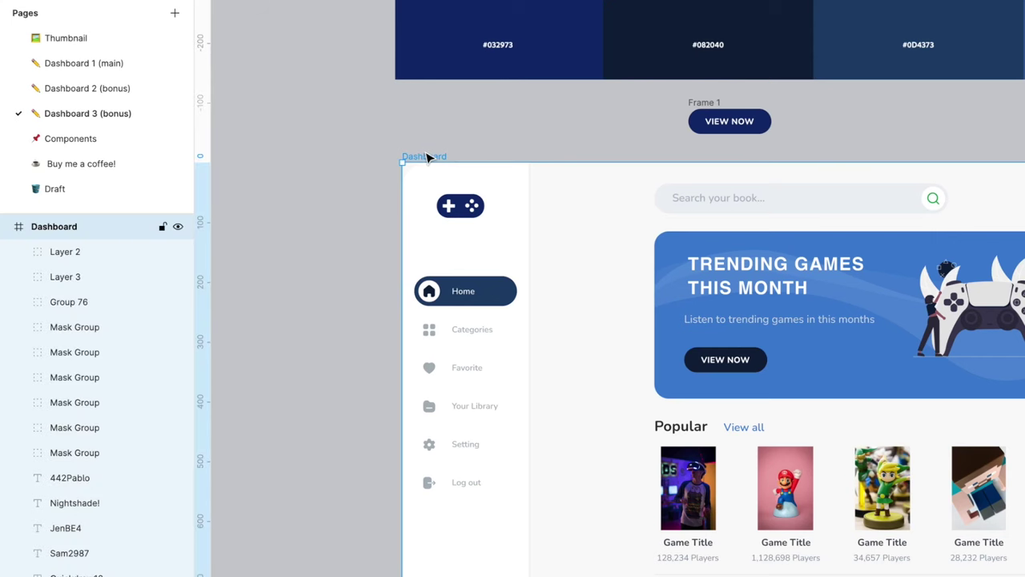
key(ctrl+d)
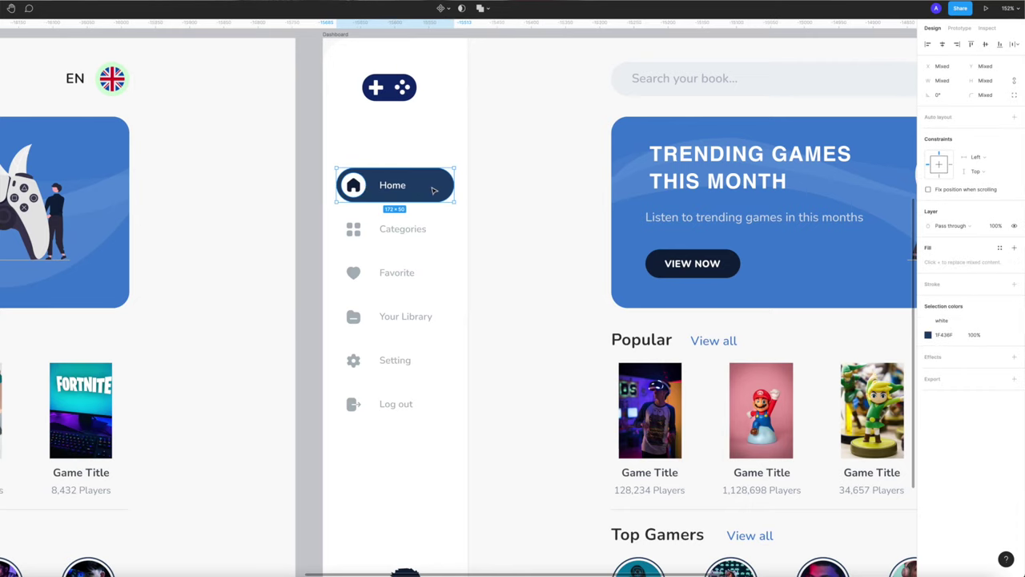
drag(434, 190, 430, 235)
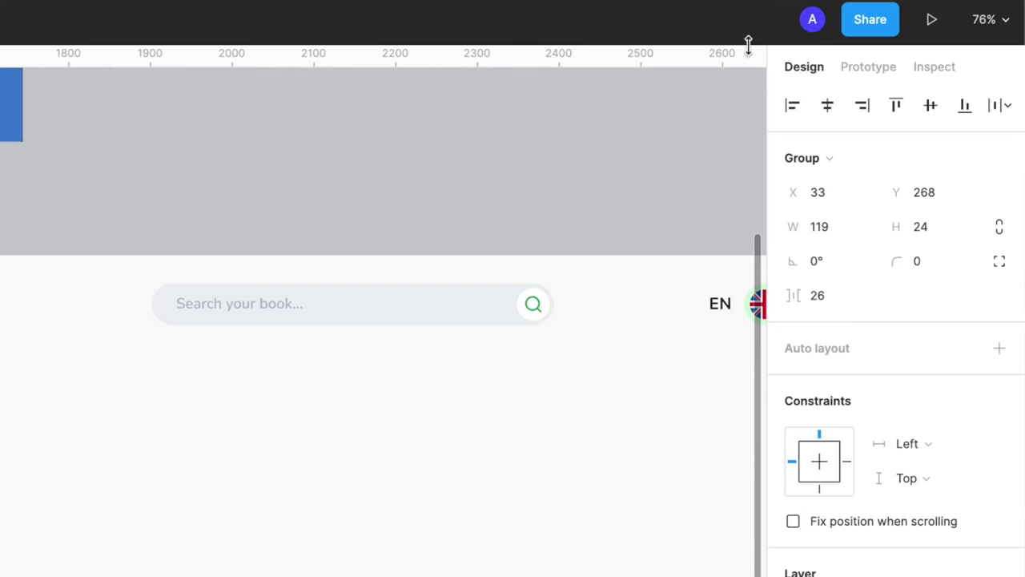
click(873, 67)
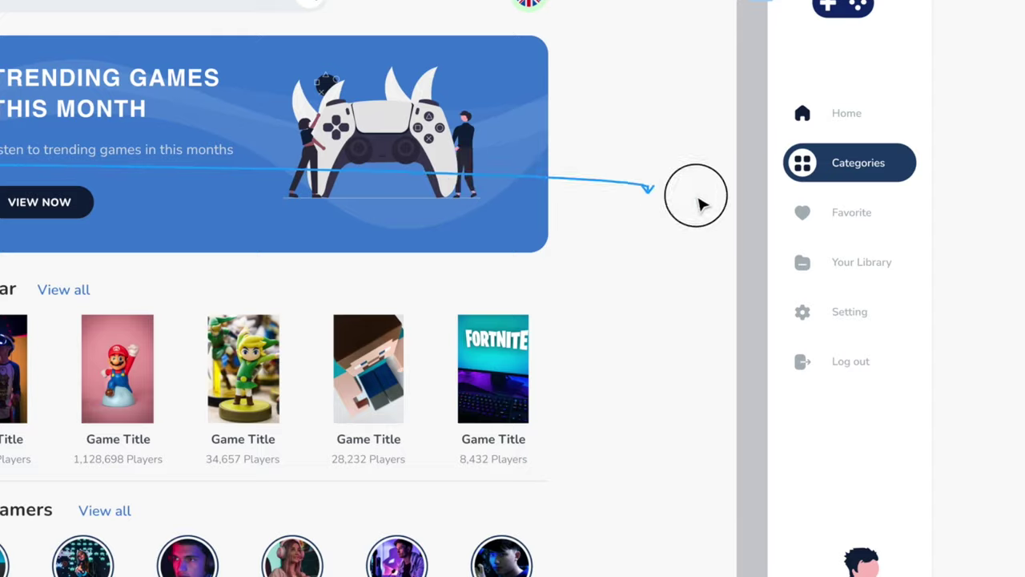
Connect the sidebar's Categories item to the duplicated Categories frame as a prototype link.
drag(701, 204, 834, 210)
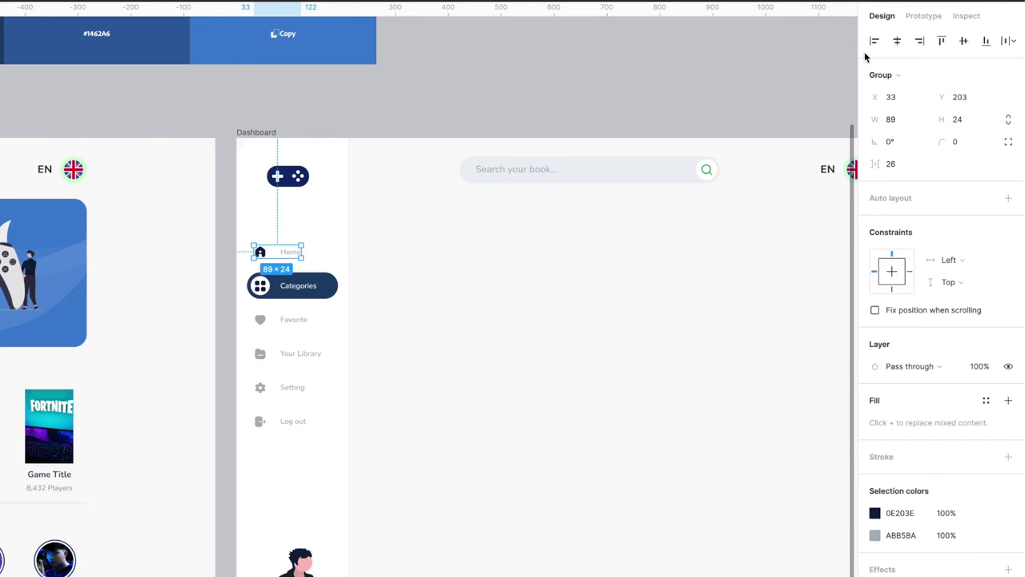
Link the copy's Home item back to the original Dashboard, then test the Categories link.
click(923, 16)
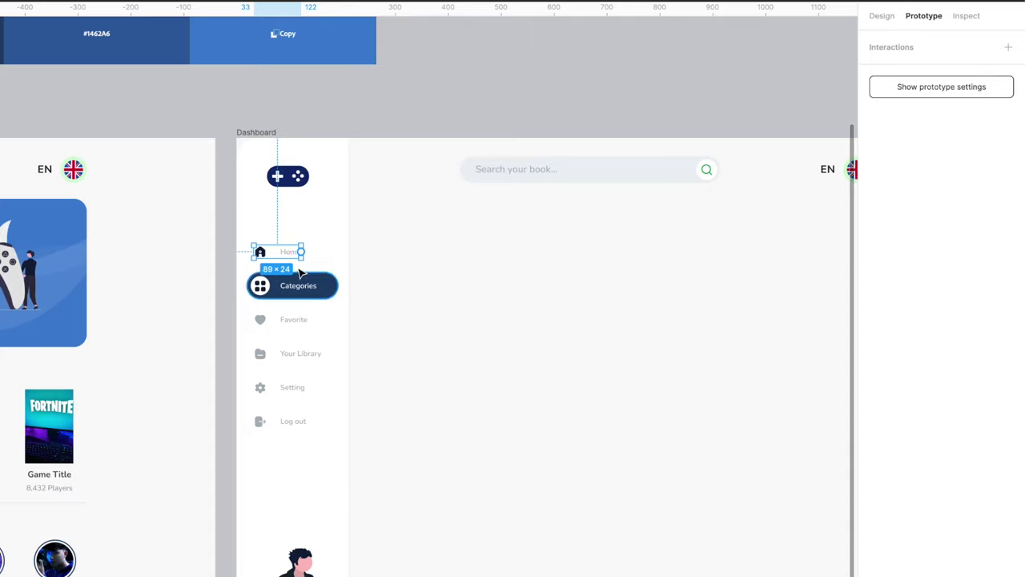
drag(217, 409, 217, 409)
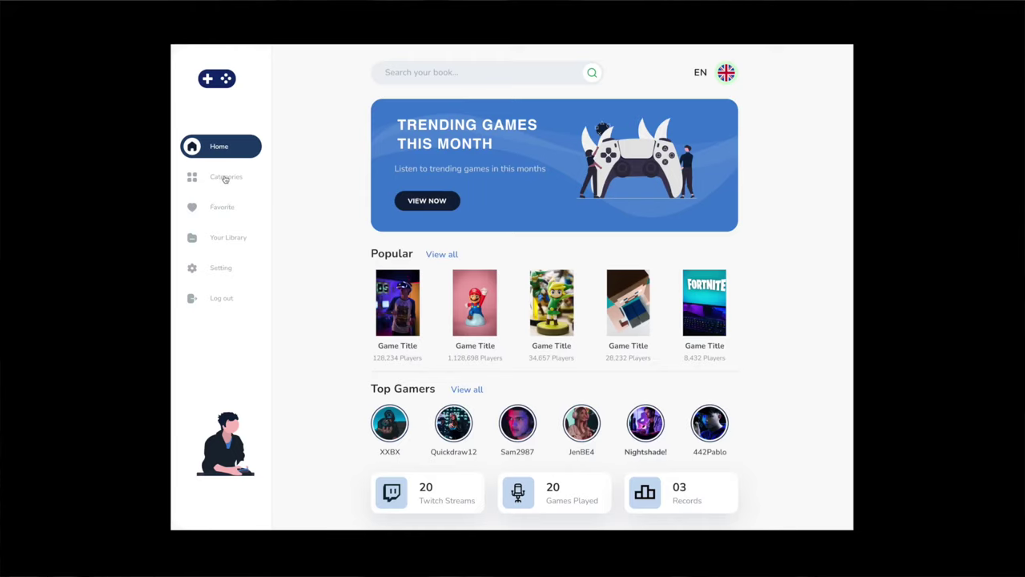
click(225, 178)
Check the Home link in the prototype, then select the four course cards on Dashboard 2 (bonus).
click(225, 149)
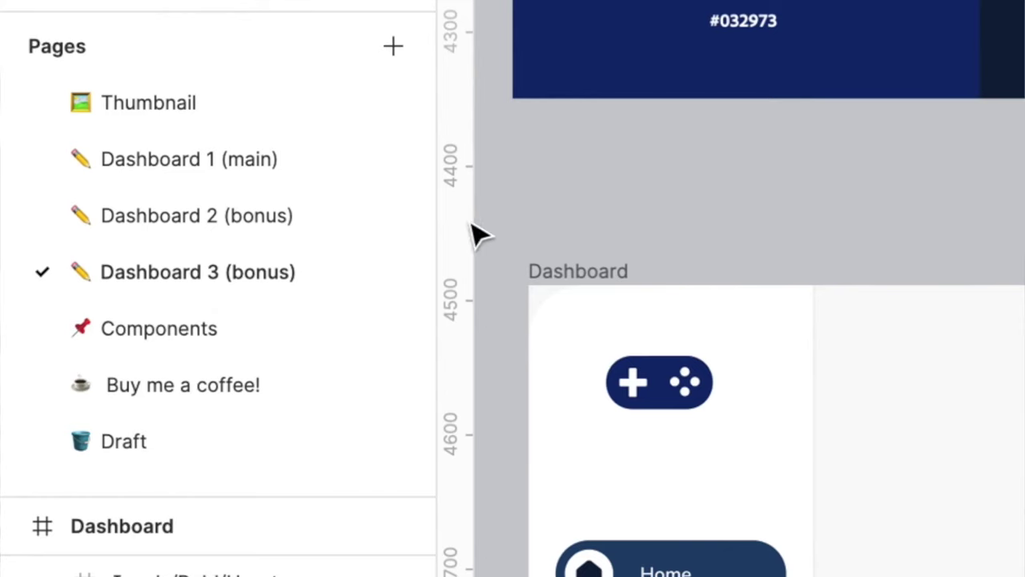
click(220, 218)
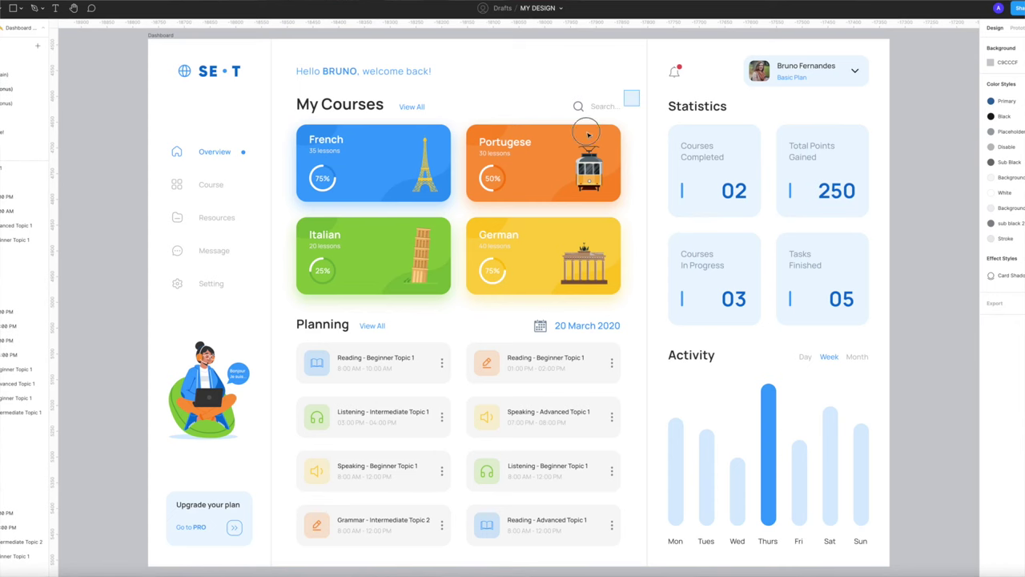
drag(636, 94, 292, 293)
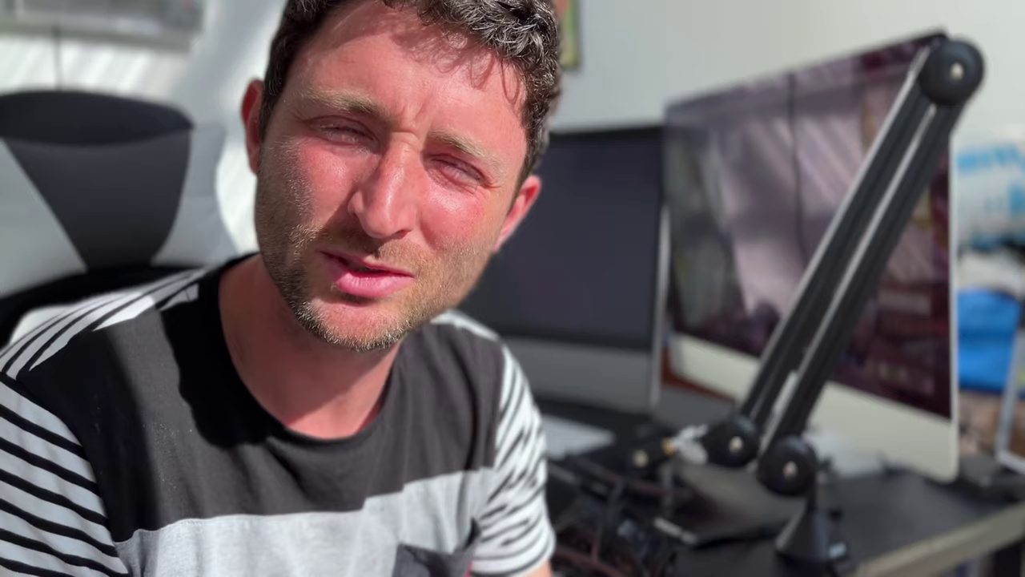
Change the prototype background from 000000 to white FFF and test the Categories link.
click(897, 96)
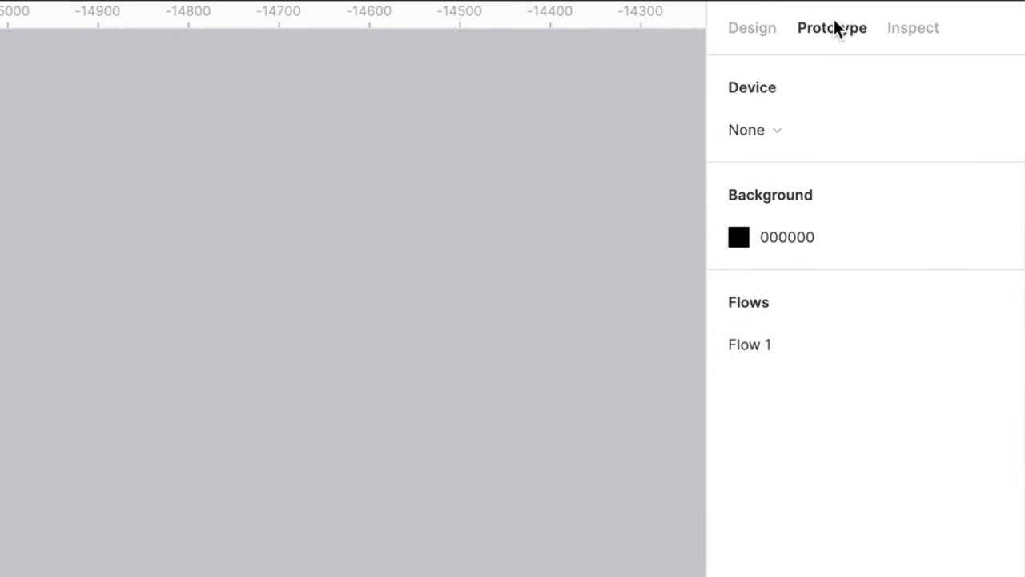
drag(878, 225, 881, 227)
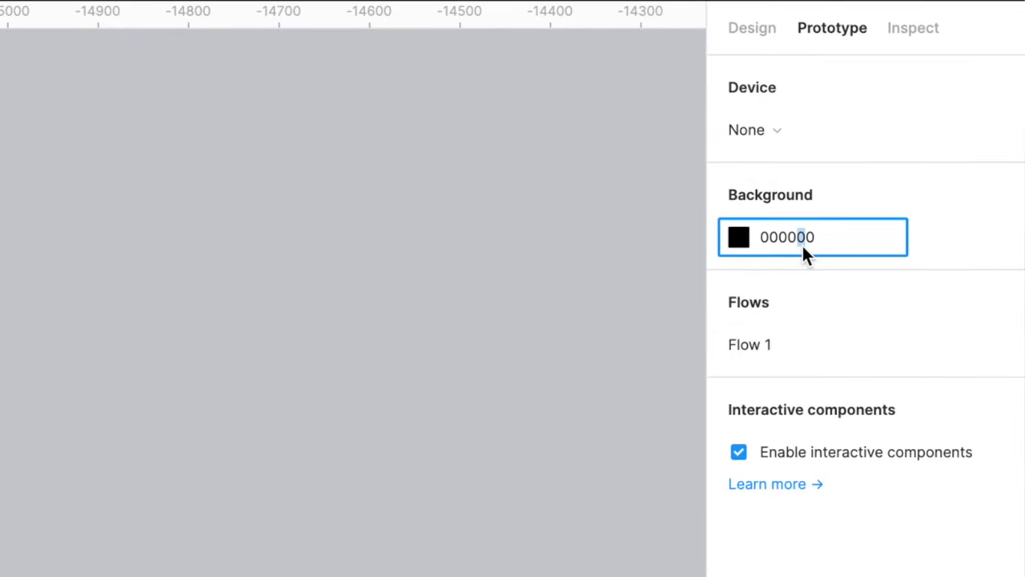
text(fff)
key(Return)
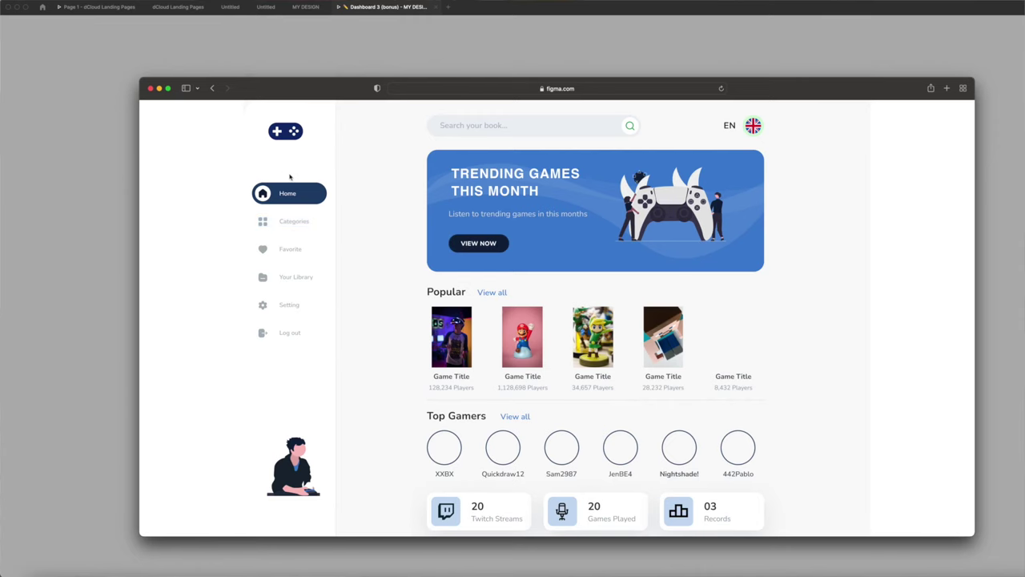
click(293, 224)
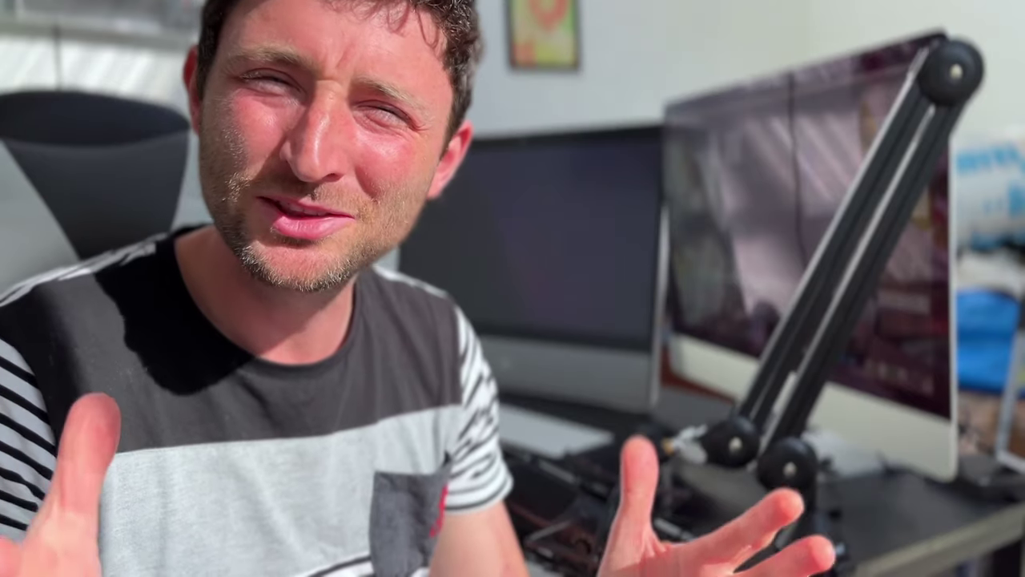